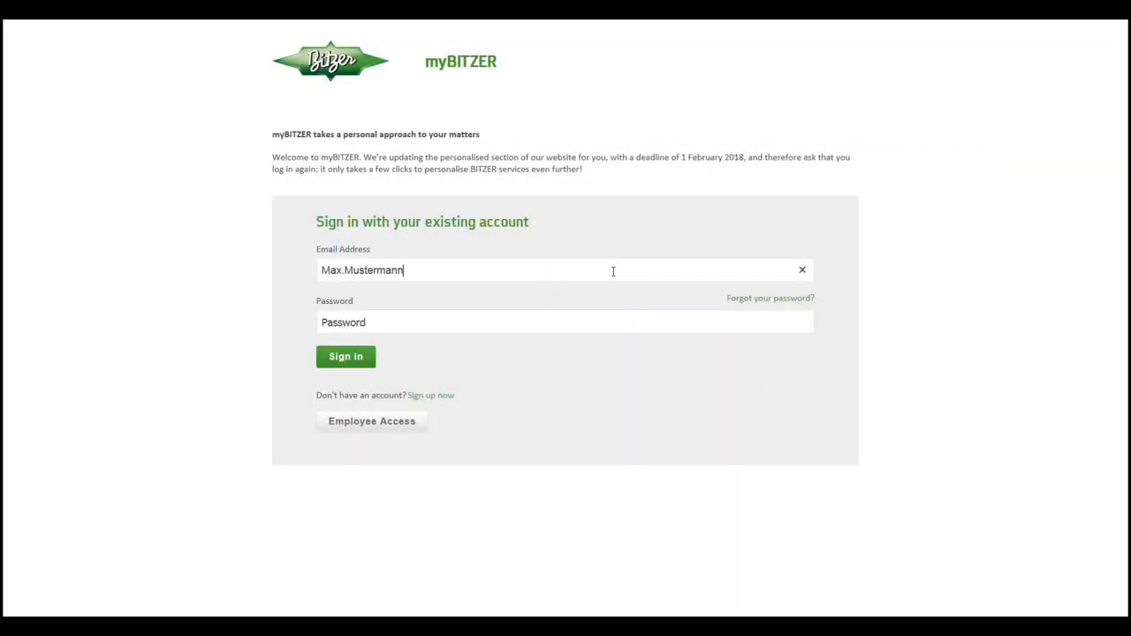
Step: Sign in to myBITZER with the account e-mail and password, then expand the ePARTS SOFTWARE description
{"action": "type", "text": "@bitzer.de"}
{"action": "left_click", "coordinate": [591, 325]}
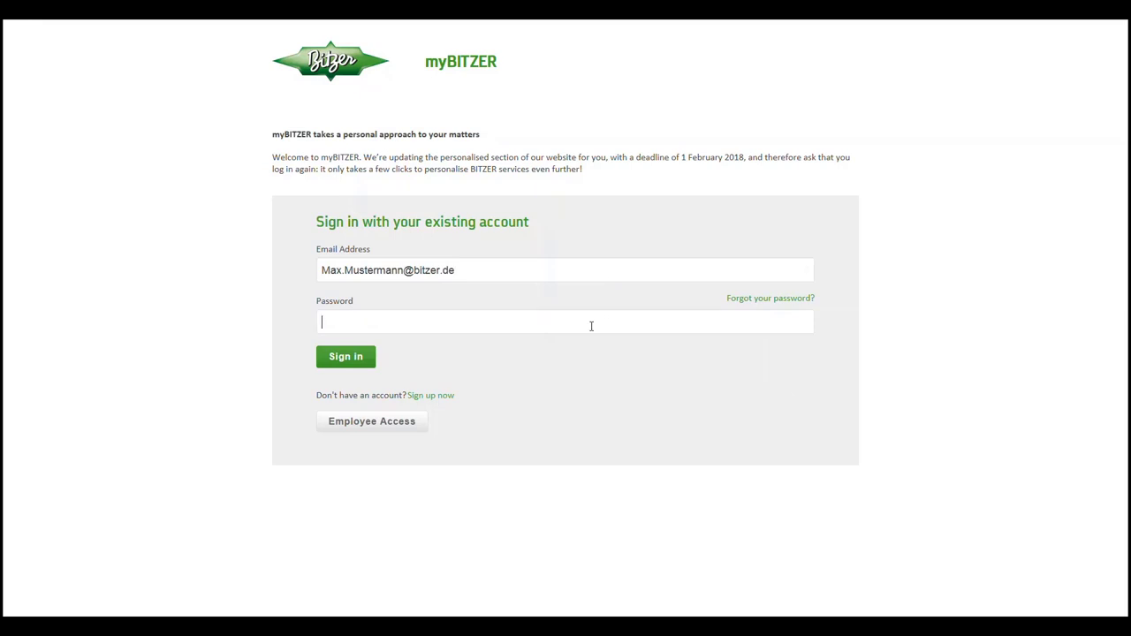
{"action": "type", "text": "**************"}
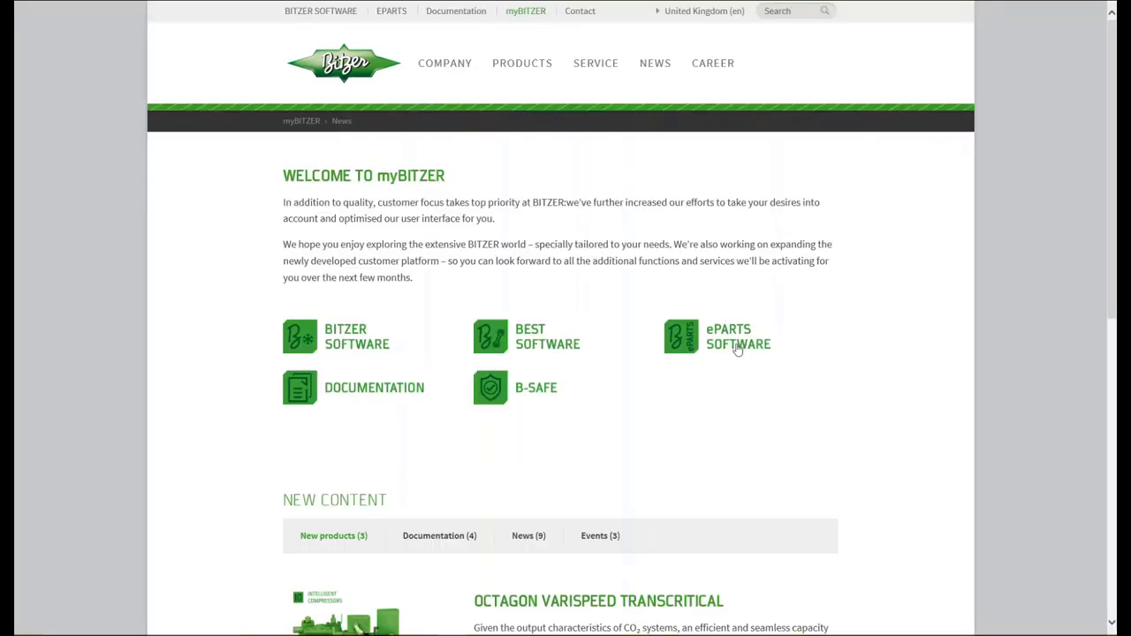
{"action": "left_click", "coordinate": [738, 350]}
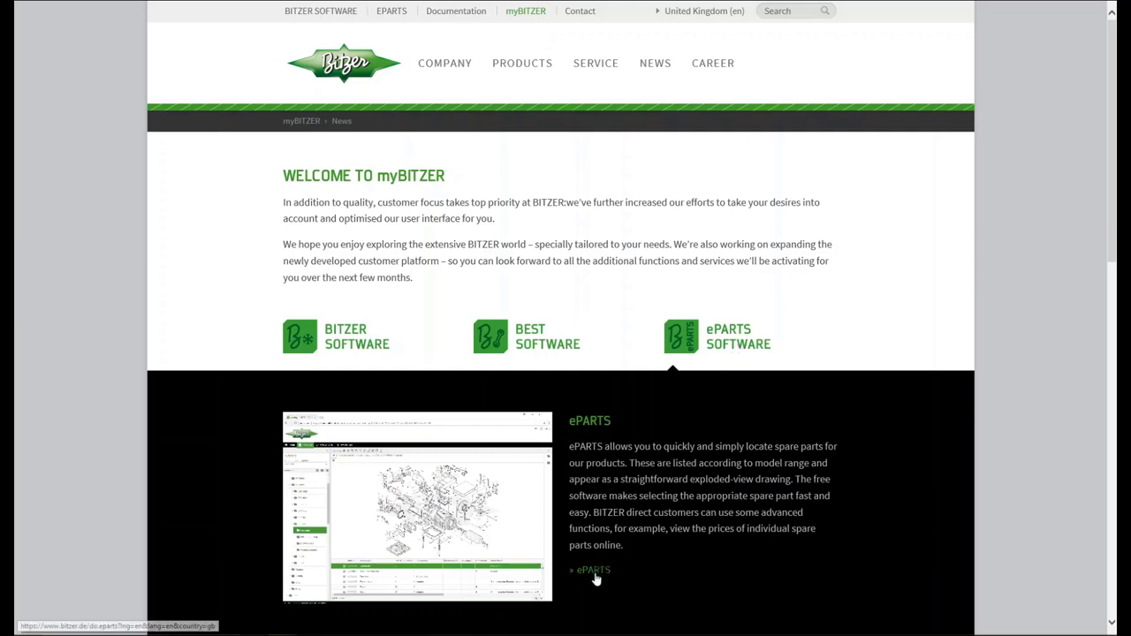
Step: Launch ePARTS and visit the HOME, CATALOG, PART LIST and FAVORITES pages in turn
{"action": "left_click", "coordinate": [594, 571]}
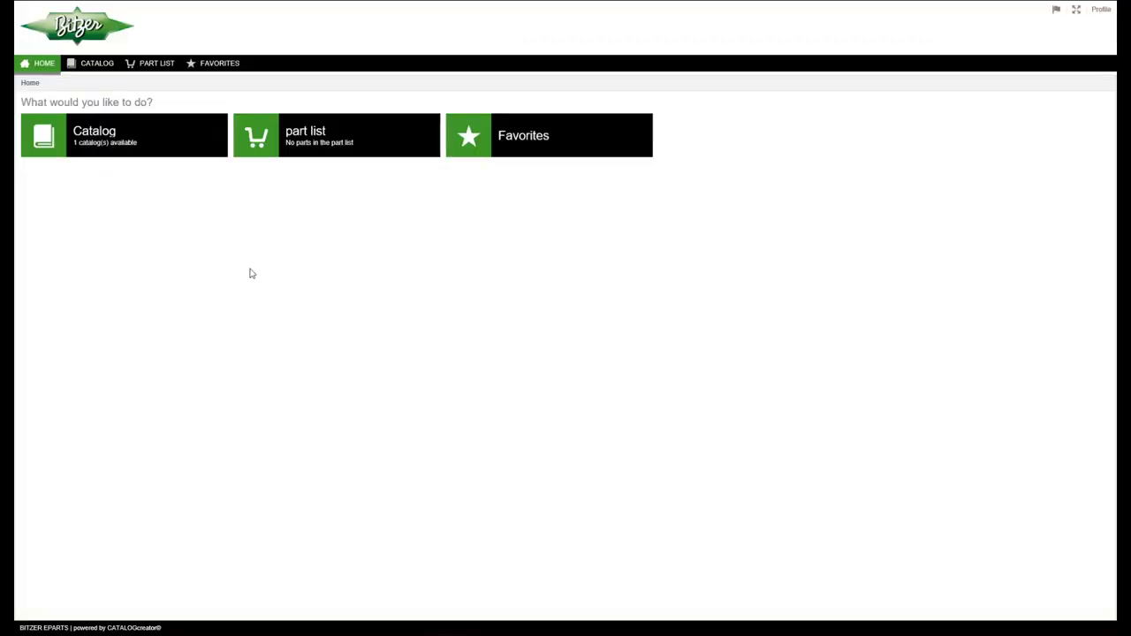
{"action": "left_click", "coordinate": [53, 74]}
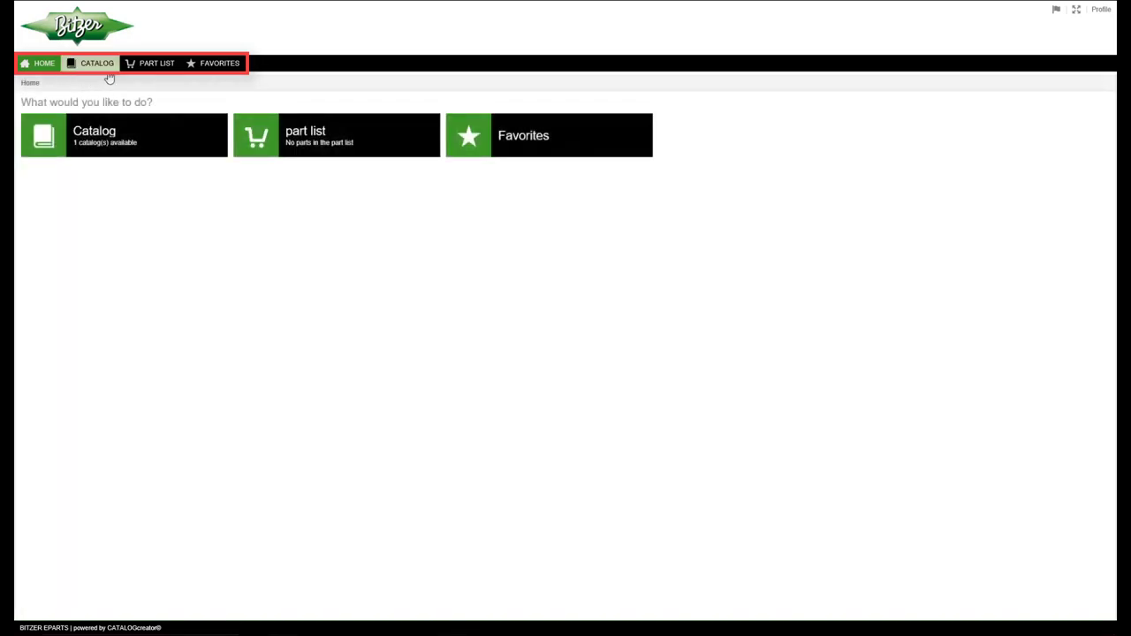
{"action": "left_click", "coordinate": [110, 74]}
{"action": "left_click", "coordinate": [170, 75]}
{"action": "left_click", "coordinate": [242, 73]}
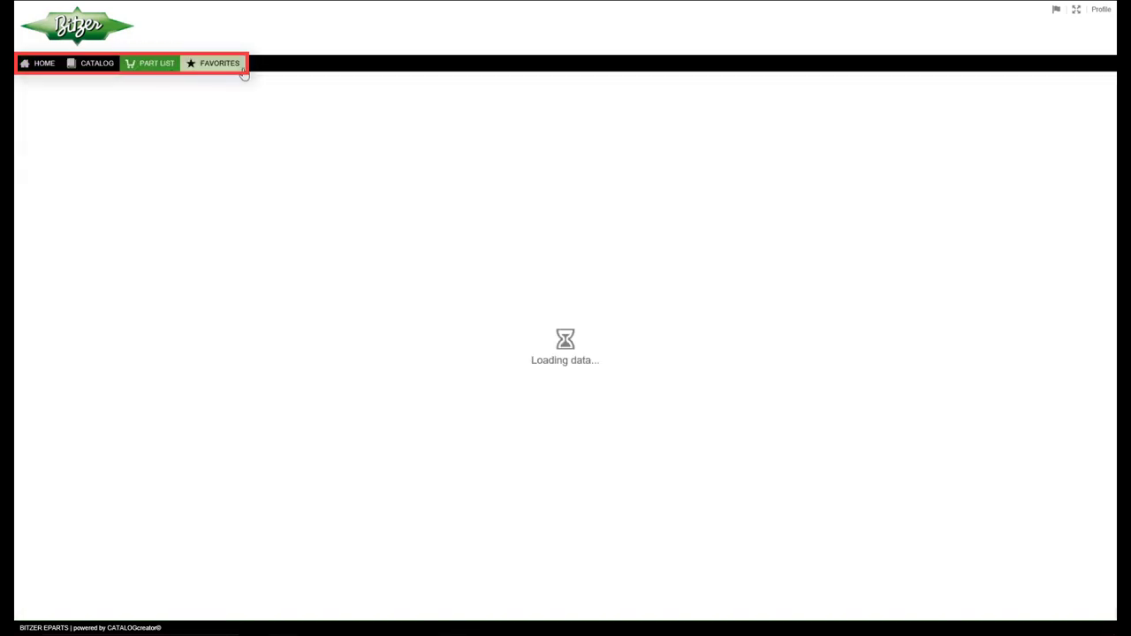
Step: Expand Reciprocating compressor, Screw compressor, Condensing Units and Pressure vessel, then Reciprocating compressor › Semi hermetic
{"action": "left_click", "coordinate": [111, 71]}
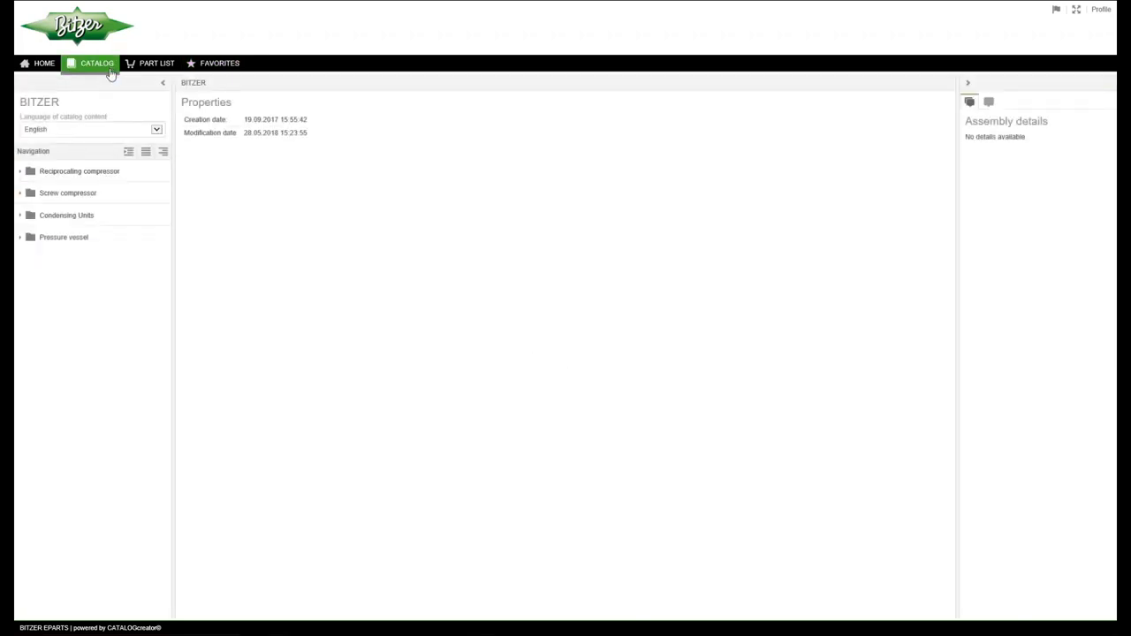
{"action": "left_click", "coordinate": [139, 174]}
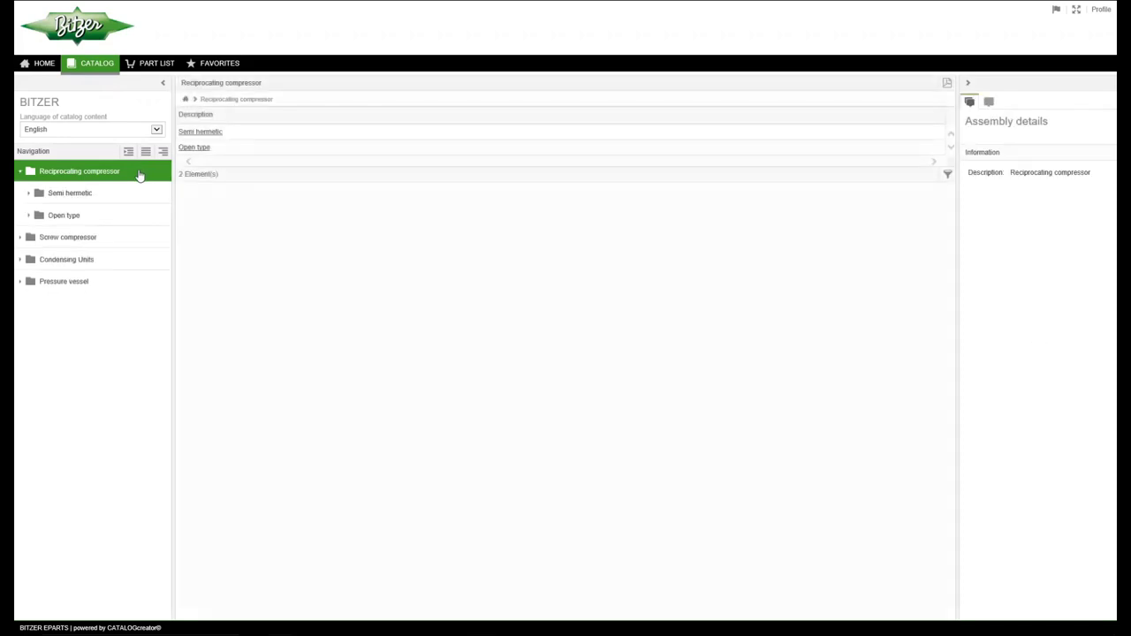
{"action": "left_click", "coordinate": [137, 237]}
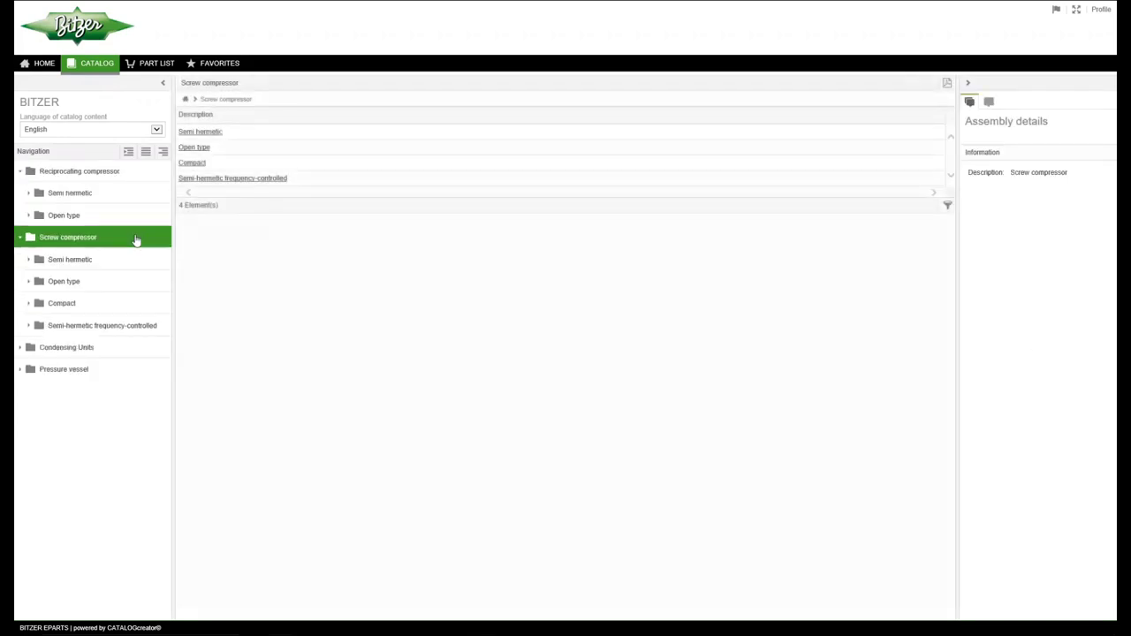
{"action": "left_click", "coordinate": [134, 346]}
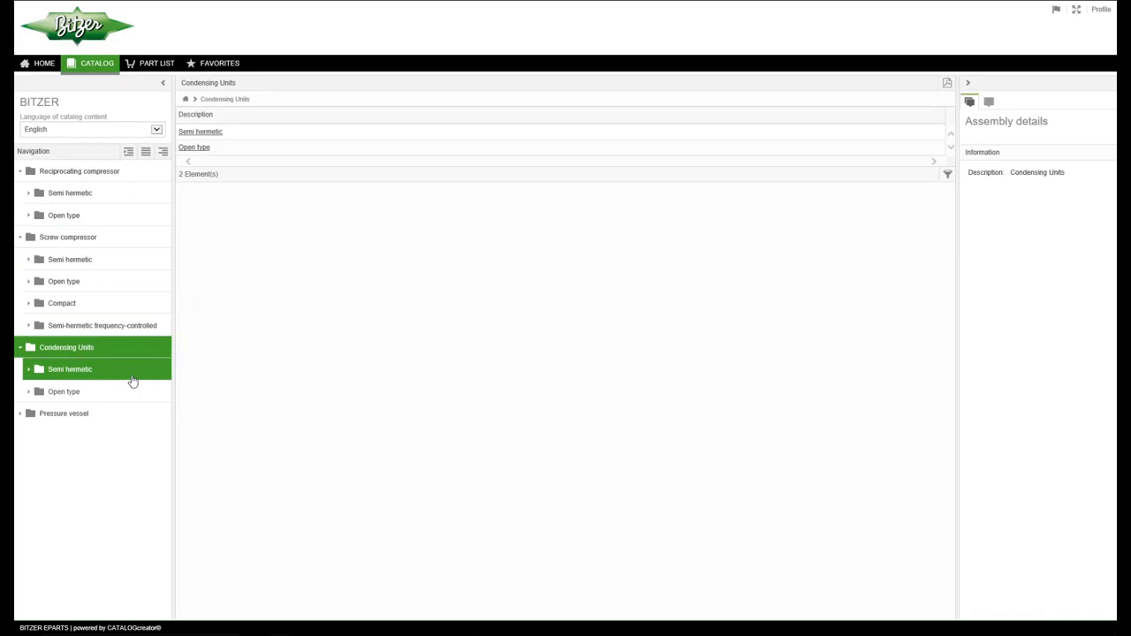
{"action": "left_click", "coordinate": [136, 413]}
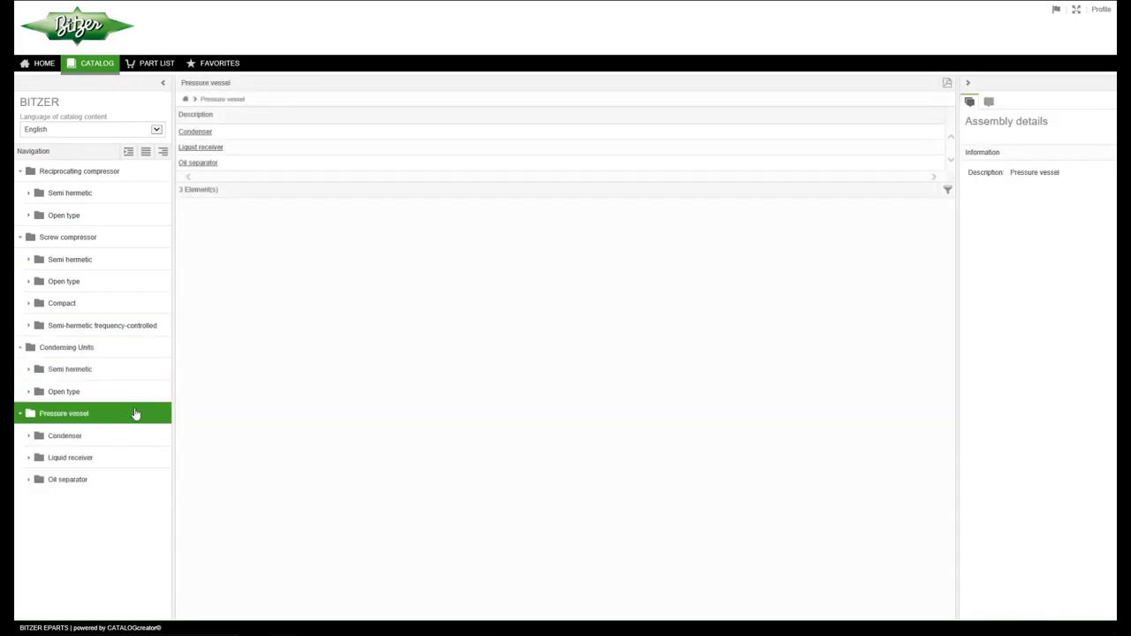
{"action": "left_click", "coordinate": [137, 174]}
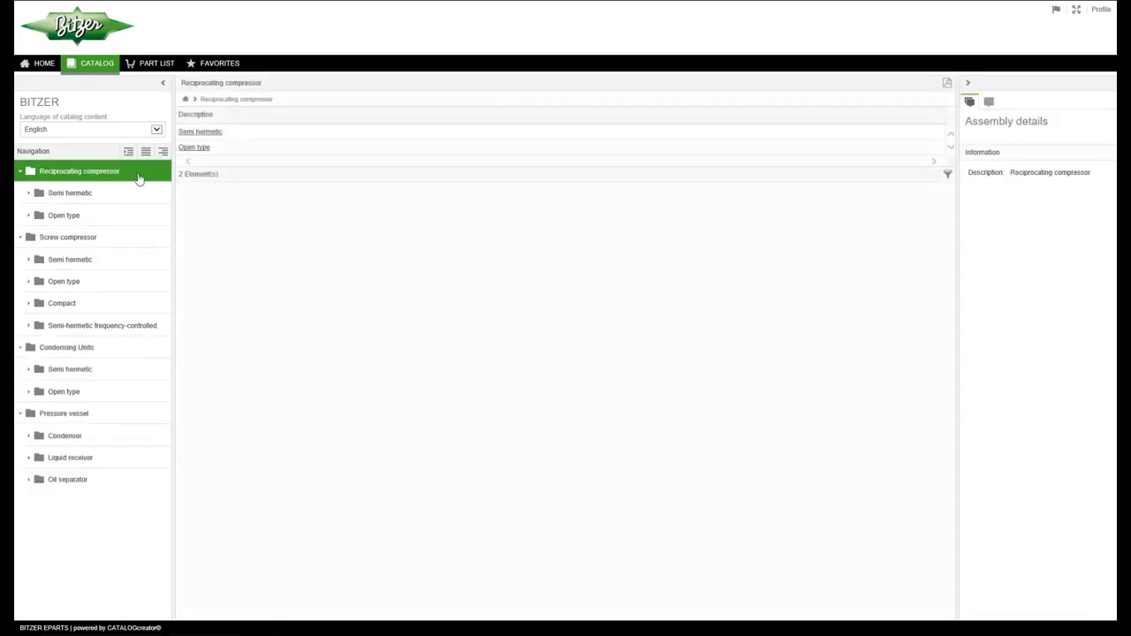
{"action": "left_click", "coordinate": [132, 193]}
Step: Go to the 4-Cylinder models and open the 4DES-7 Compressor drawing with its 73-element parts list
{"action": "left_click", "coordinate": [123, 238]}
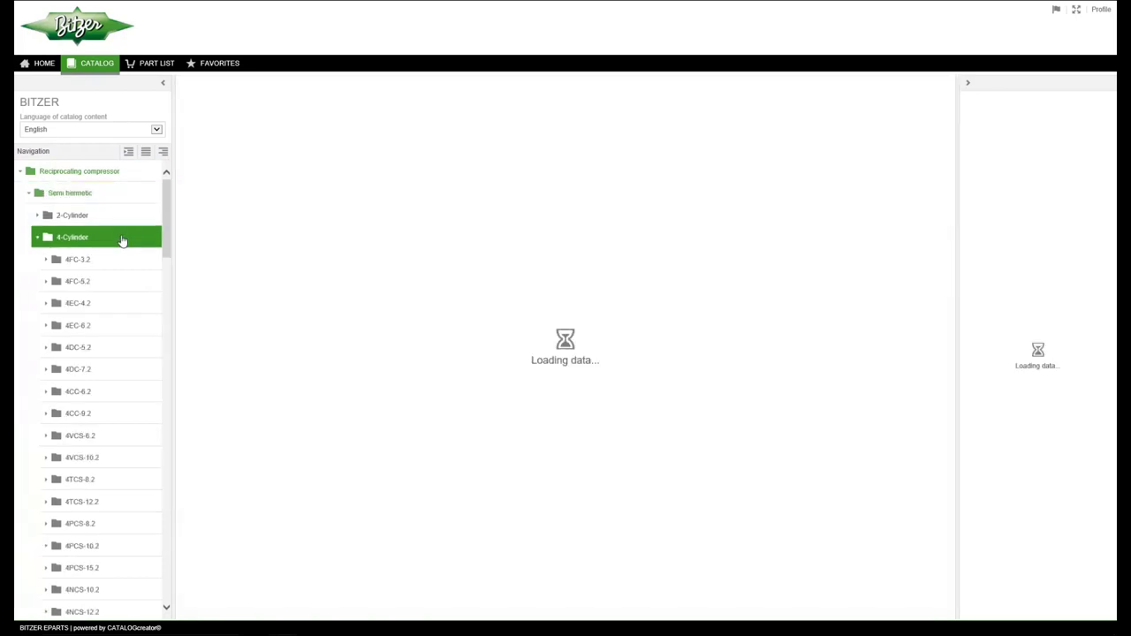
{"action": "scroll", "coordinate": [126, 427], "scroll_direction": "down", "scroll_amount": 6}
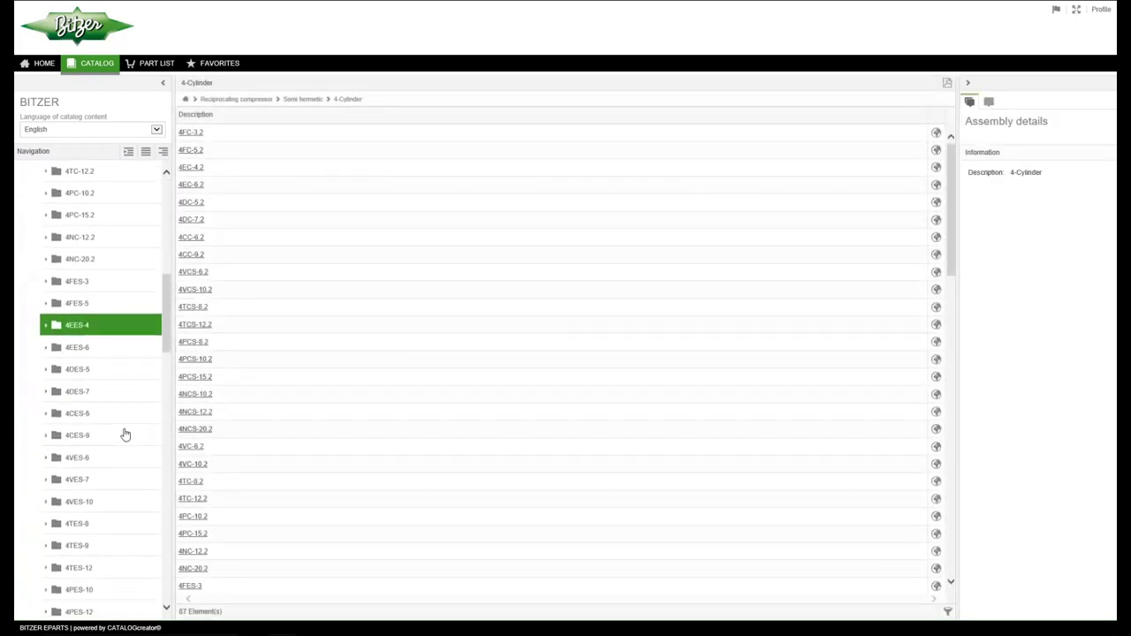
{"action": "left_click", "coordinate": [119, 400]}
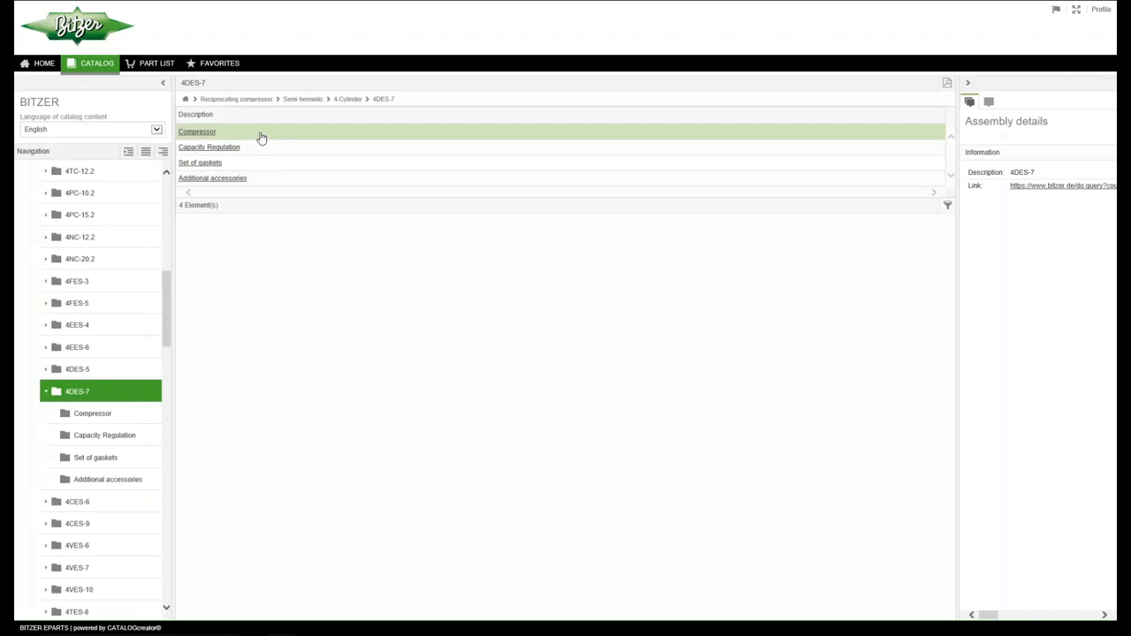
{"action": "left_click", "coordinate": [208, 132]}
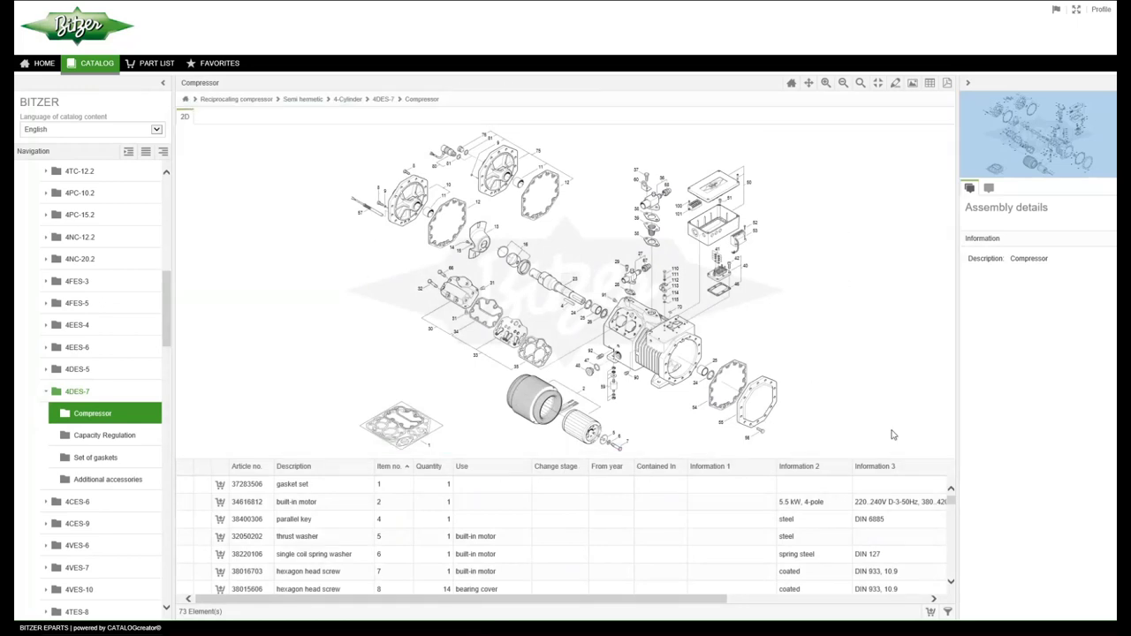
Step: Filter the parts by description 'bearing' and show bearing cover 30510741 (item 10) details
{"action": "left_click", "coordinate": [948, 612]}
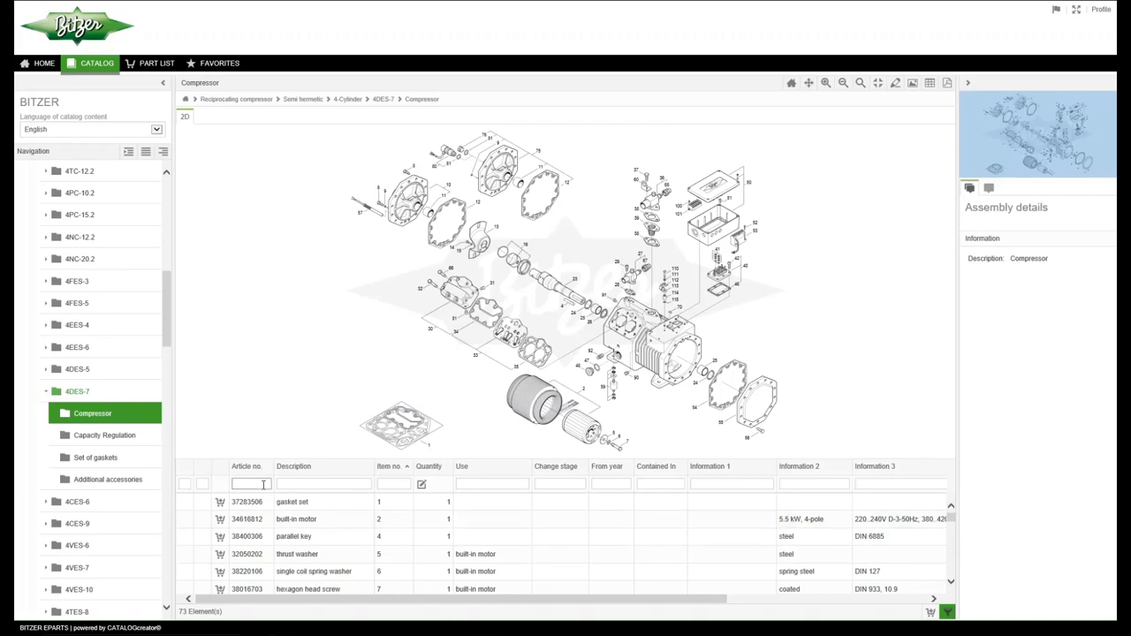
{"action": "left_click", "coordinate": [301, 483]}
{"action": "type", "text": "bearin"}
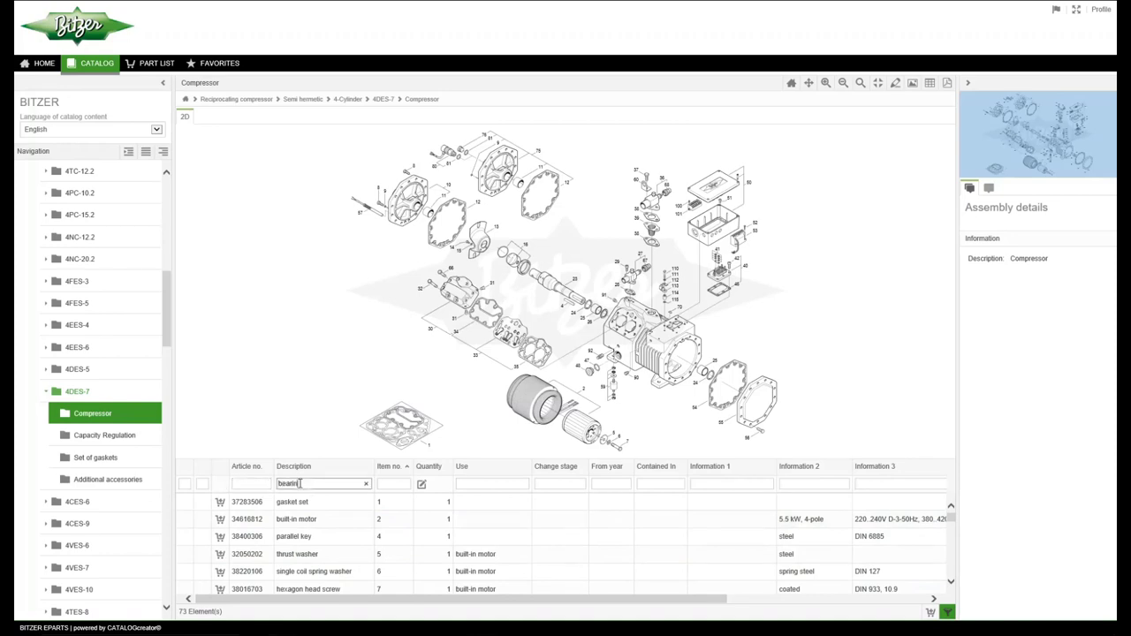
{"action": "type", "text": "g cover"}
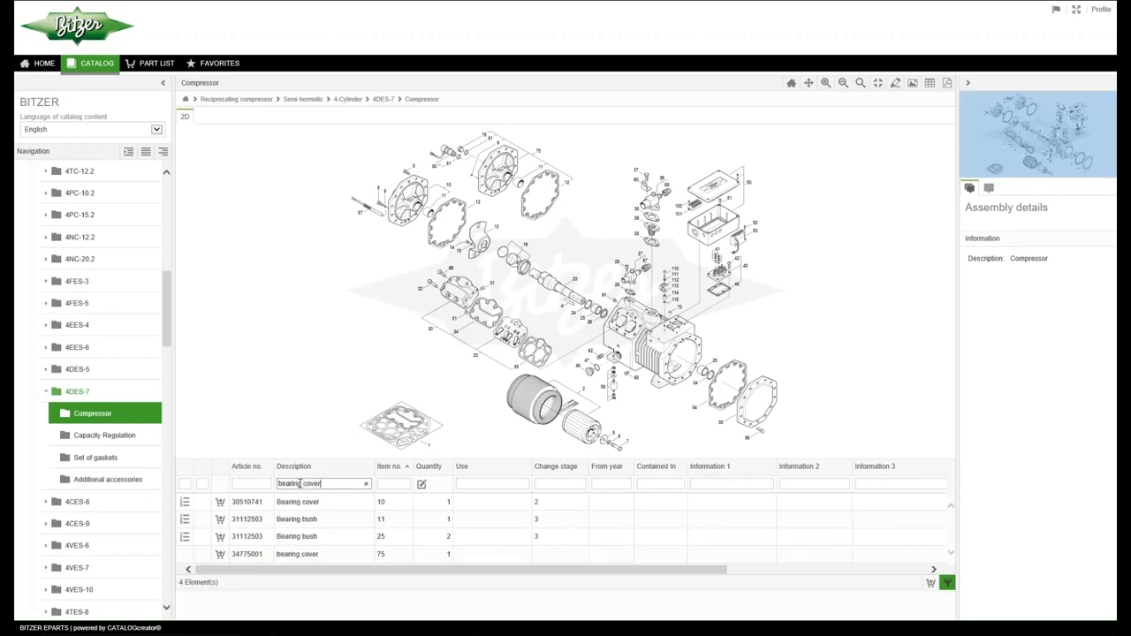
{"action": "left_click", "coordinate": [334, 505]}
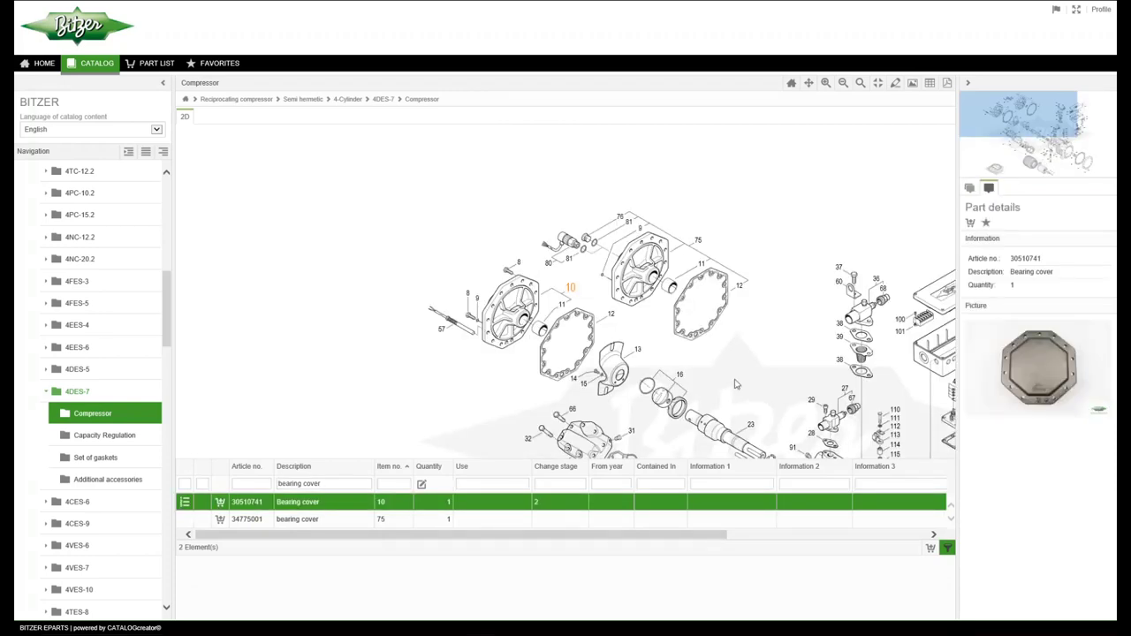
Step: Zoom the exploded drawing in and out, then pan it to the crankshaft and housing parts 23–115
{"action": "scroll", "coordinate": [733, 385], "scroll_direction": "up", "scroll_amount": 5}
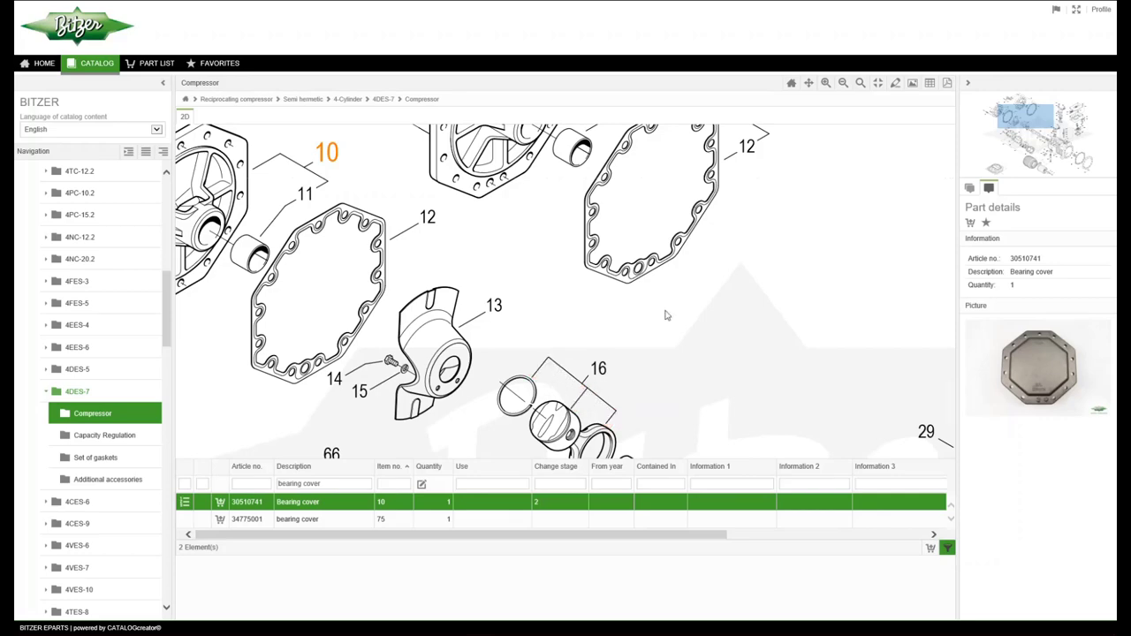
{"action": "scroll", "coordinate": [666, 316], "scroll_direction": "down", "scroll_amount": 5}
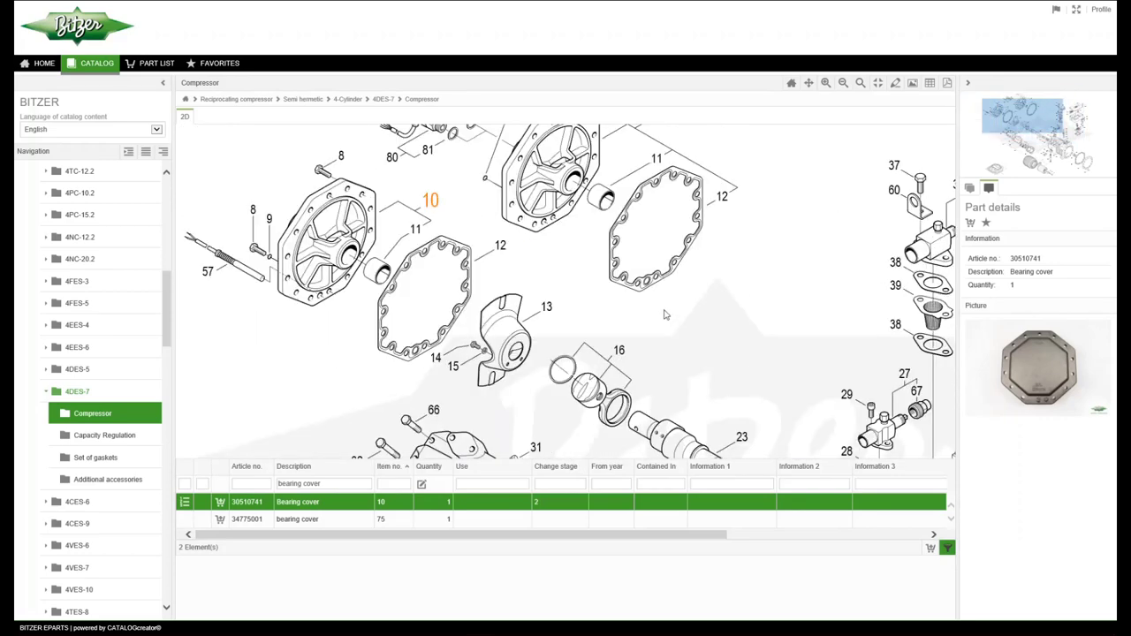
{"action": "left_click", "coordinate": [825, 82]}
{"action": "left_click", "coordinate": [826, 82]}
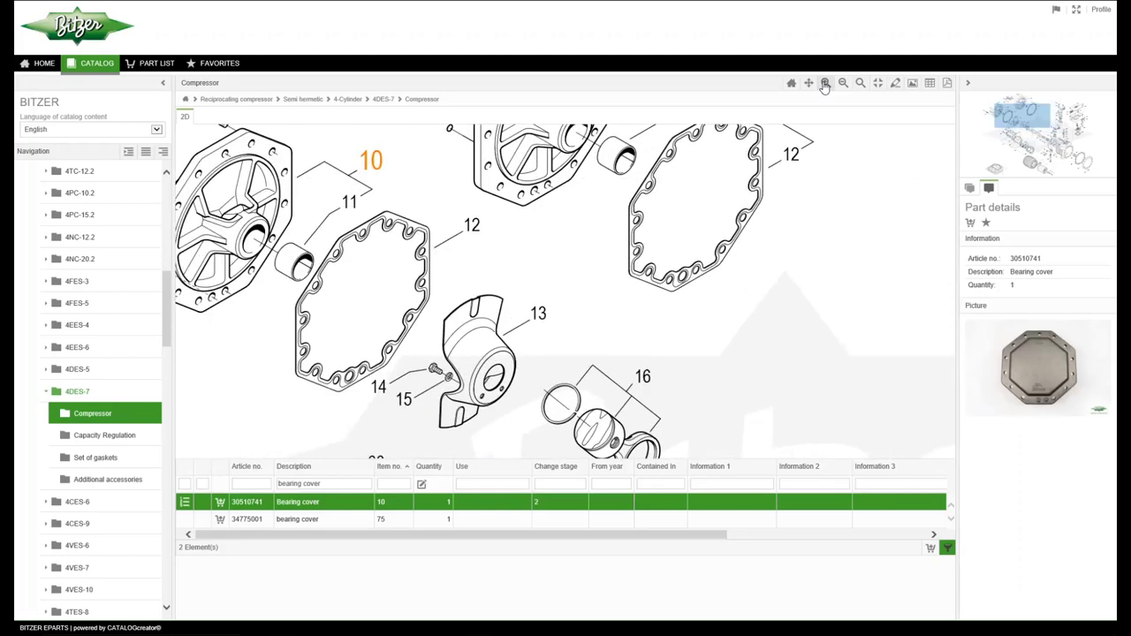
{"action": "left_click", "coordinate": [842, 83]}
{"action": "left_click", "coordinate": [841, 83]}
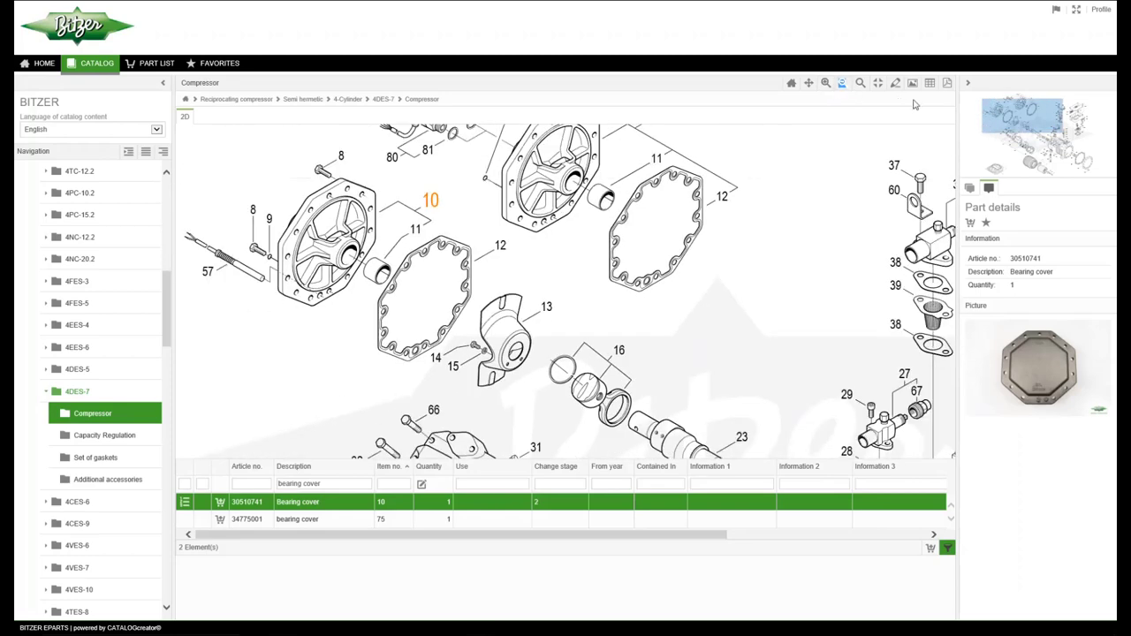
{"action": "left_click_drag", "start_coordinate": [1037, 124], "coordinate": [1048, 144]}
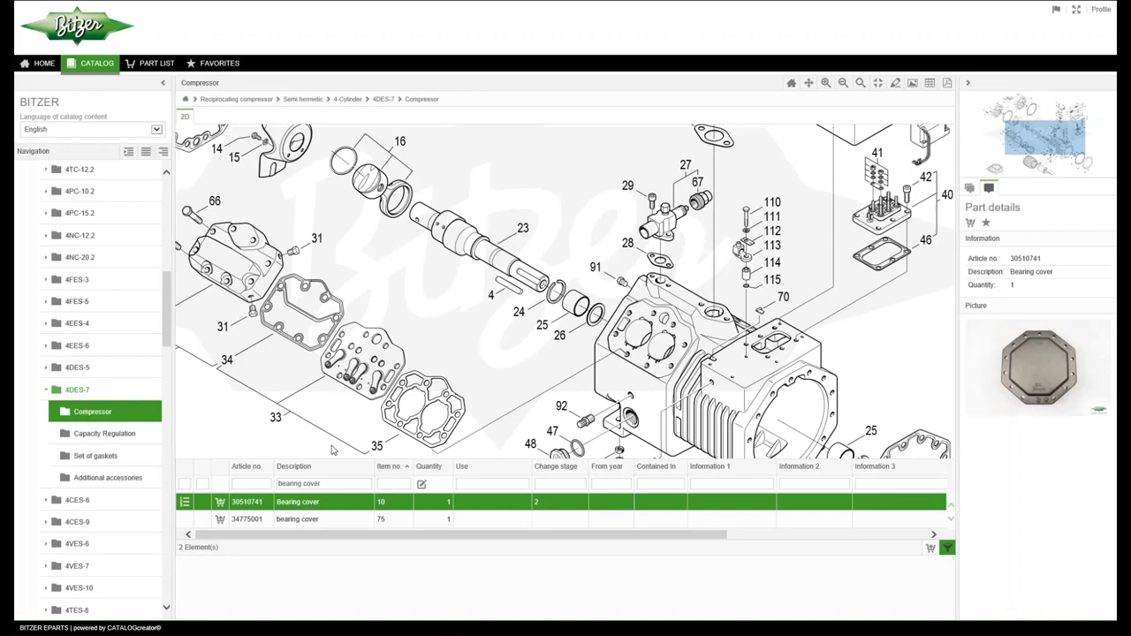
Step: Add one Bearing cover 30510741 to the part list from its change stages, showing all stages
{"action": "left_click", "coordinate": [184, 502]}
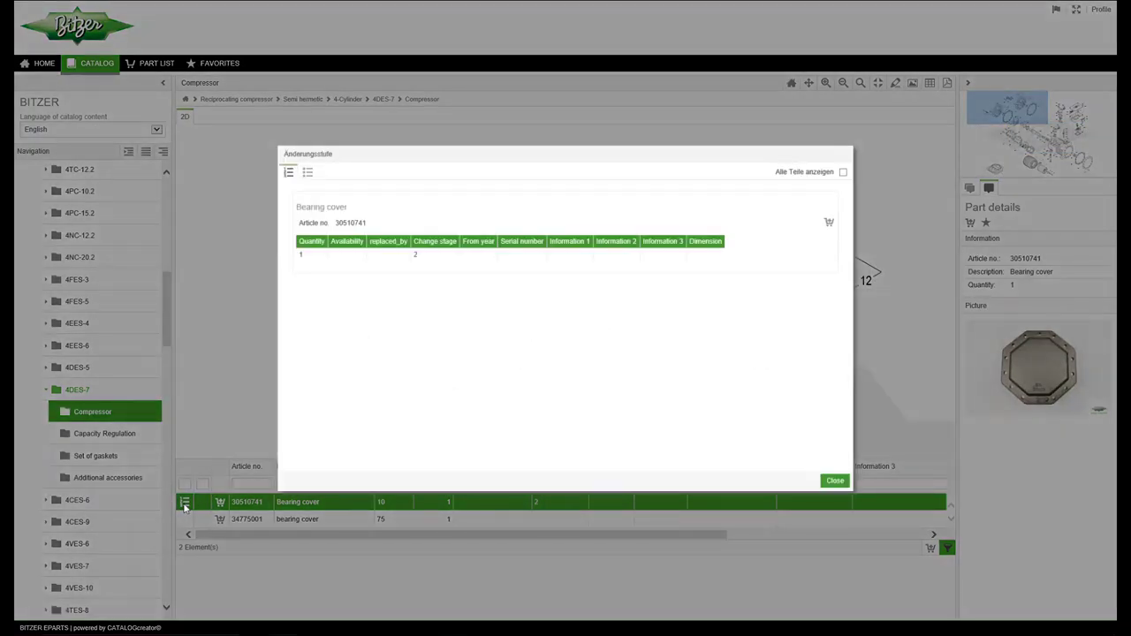
{"action": "left_click", "coordinate": [842, 173]}
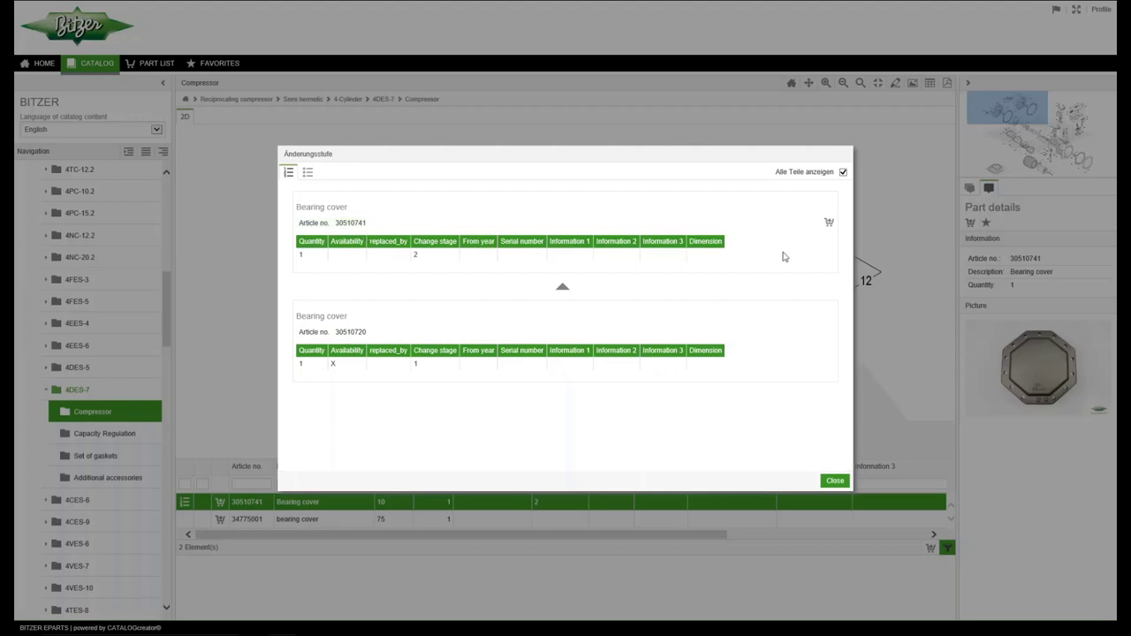
{"action": "left_click", "coordinate": [828, 223]}
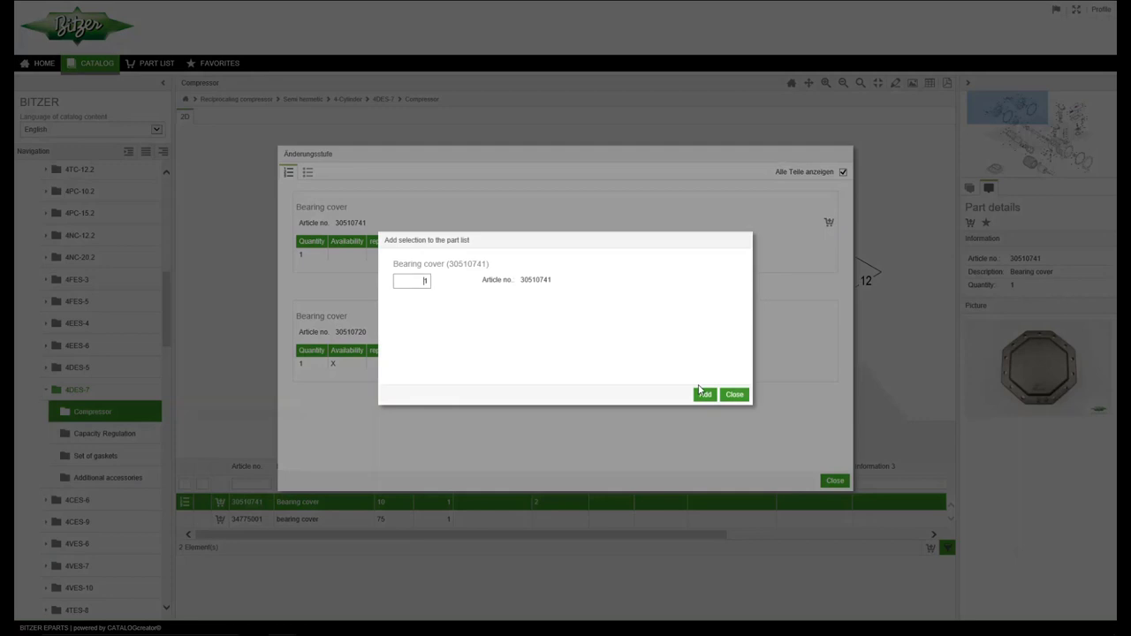
{"action": "left_click", "coordinate": [698, 394]}
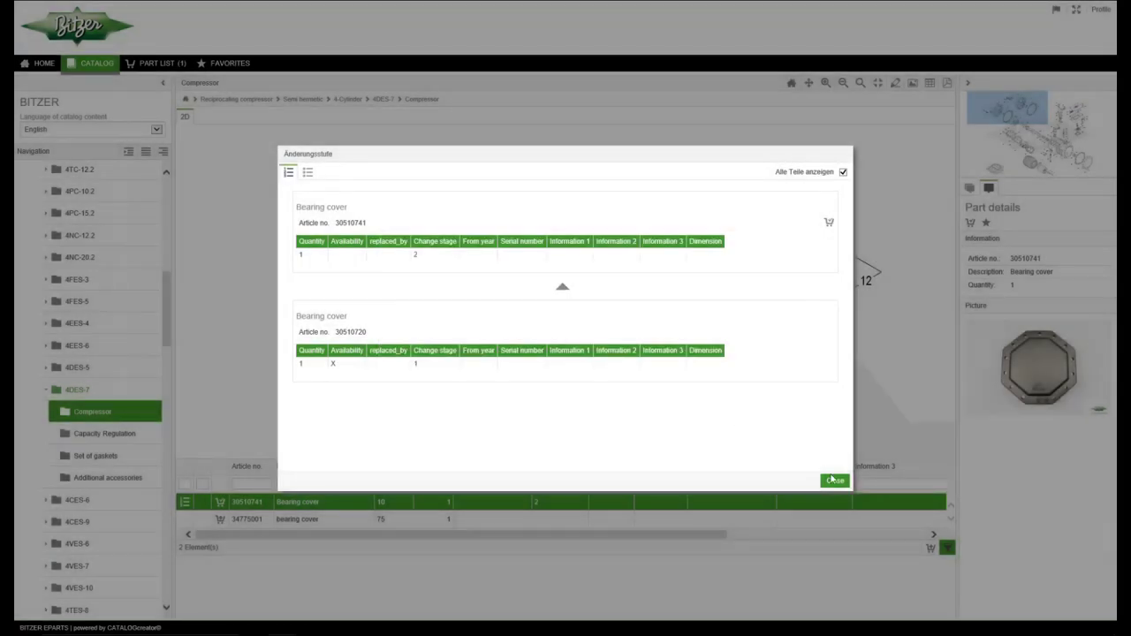
{"action": "left_click", "coordinate": [834, 482]}
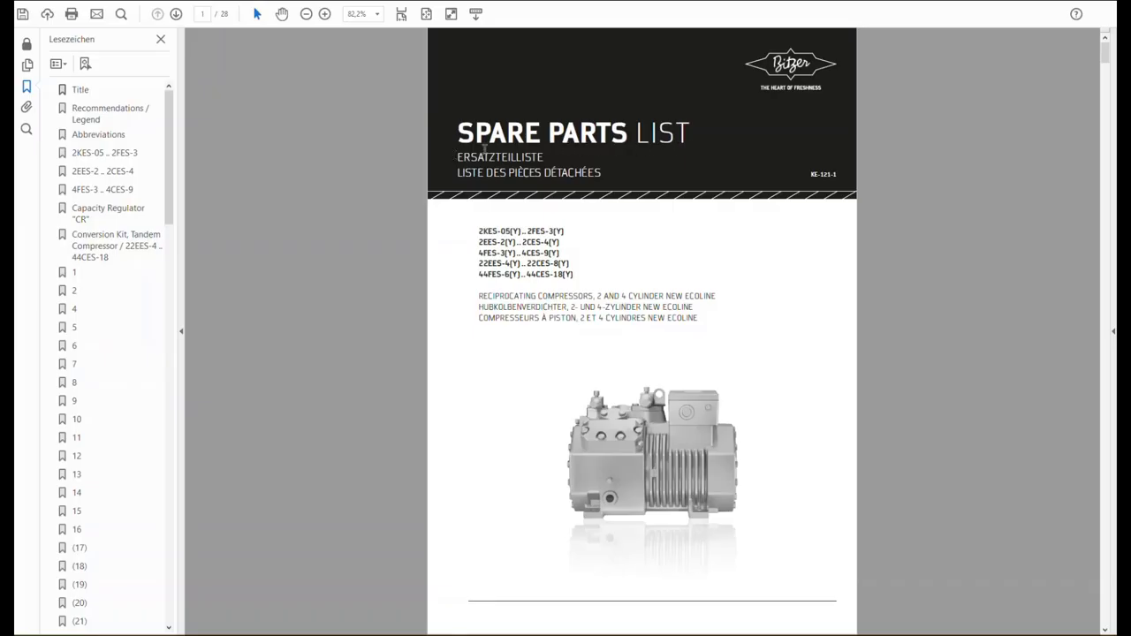
Step: Jump to bookmark 10, Bearing cover with bearing bush on page 11, and zoom to 150%
{"action": "left_click", "coordinate": [108, 419]}
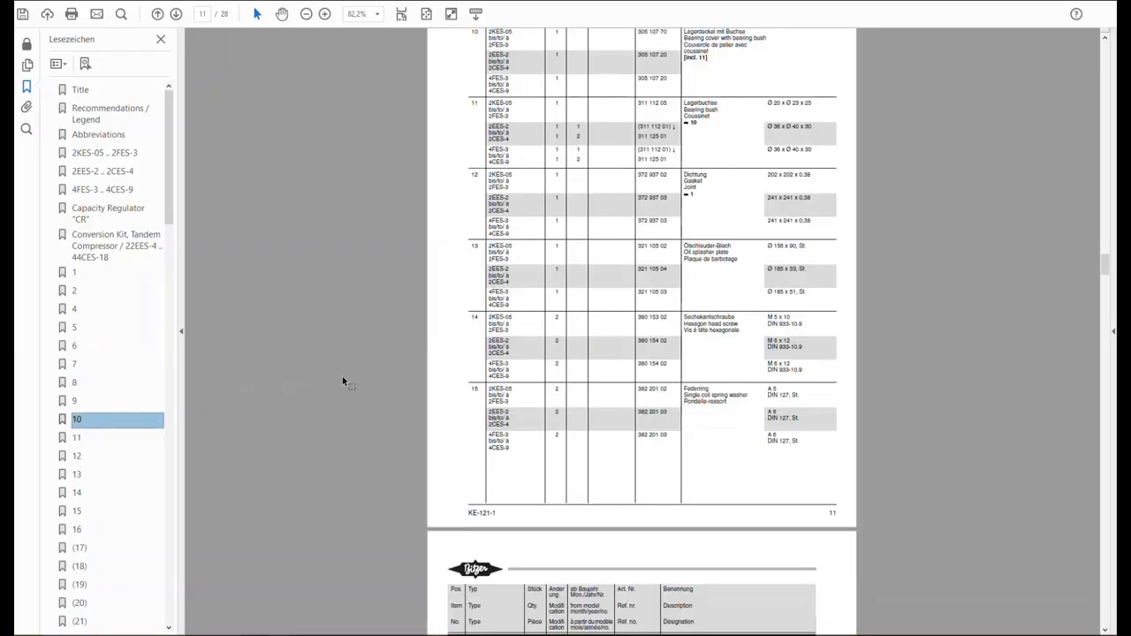
{"action": "scroll", "coordinate": [344, 381], "scroll_direction": "up", "scroll_amount": 3}
{"action": "left_click", "coordinate": [325, 14]}
{"action": "left_click", "coordinate": [325, 14]}
{"action": "left_click", "coordinate": [325, 15]}
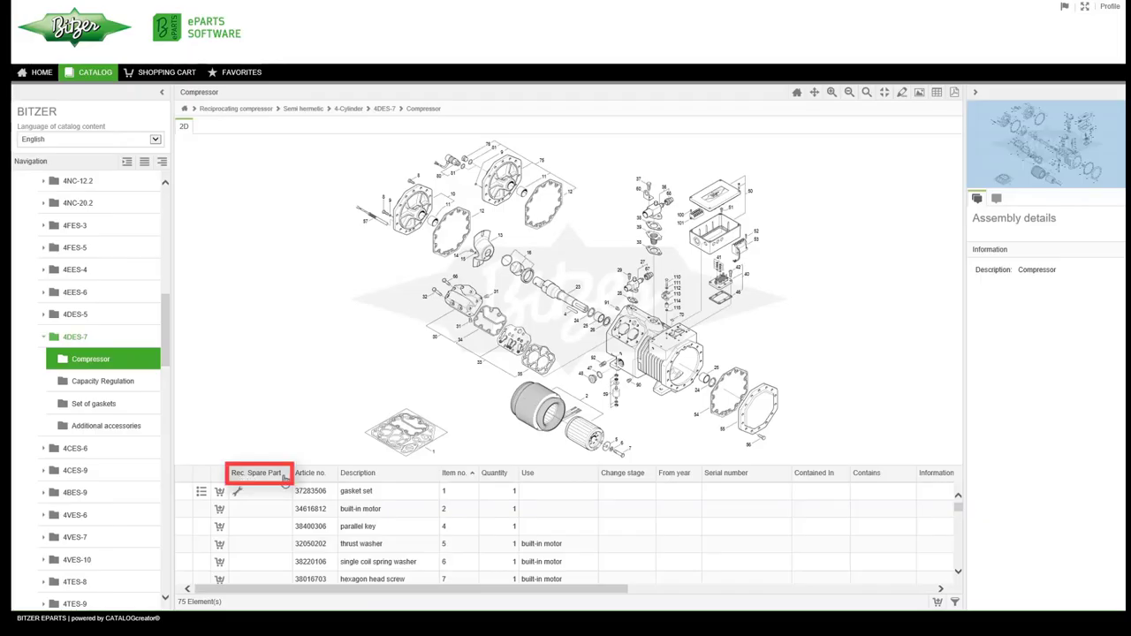
Step: Sort the compressor parts by recommended spare part and open Capacity Regulation, then the Set of gaskets assembly
{"action": "left_click", "coordinate": [287, 477]}
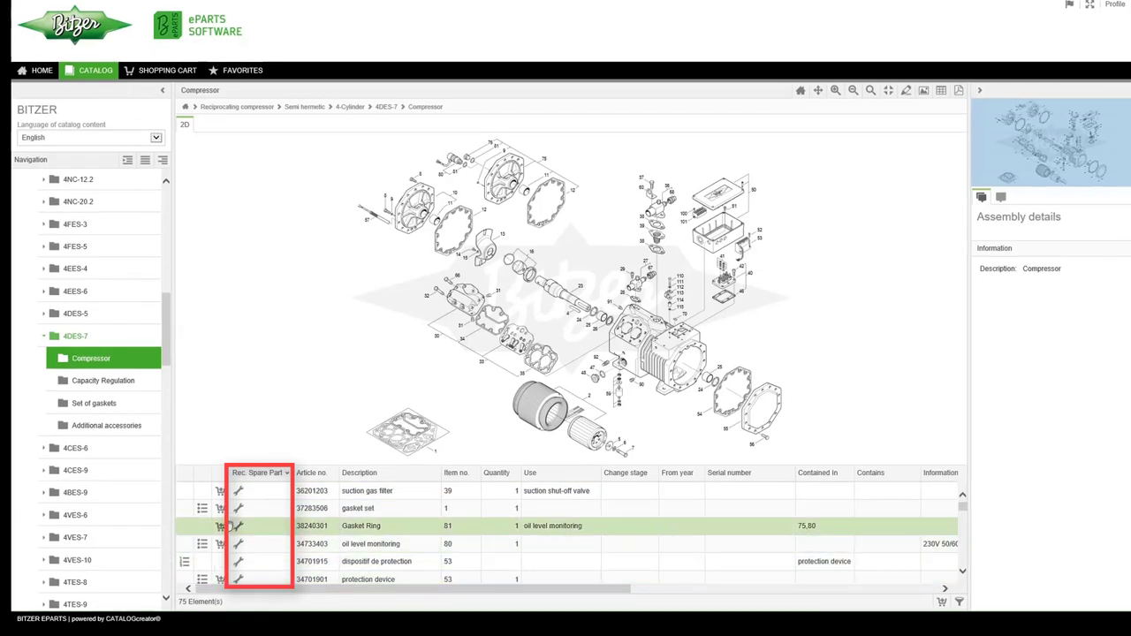
{"action": "left_click", "coordinate": [147, 386]}
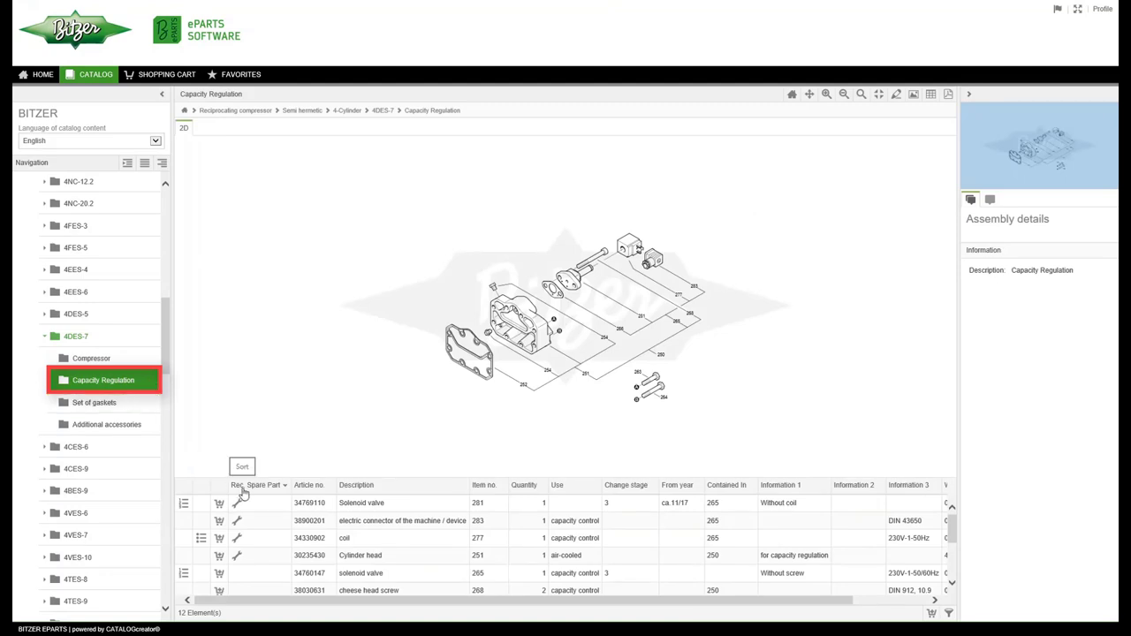
{"action": "left_click", "coordinate": [139, 408]}
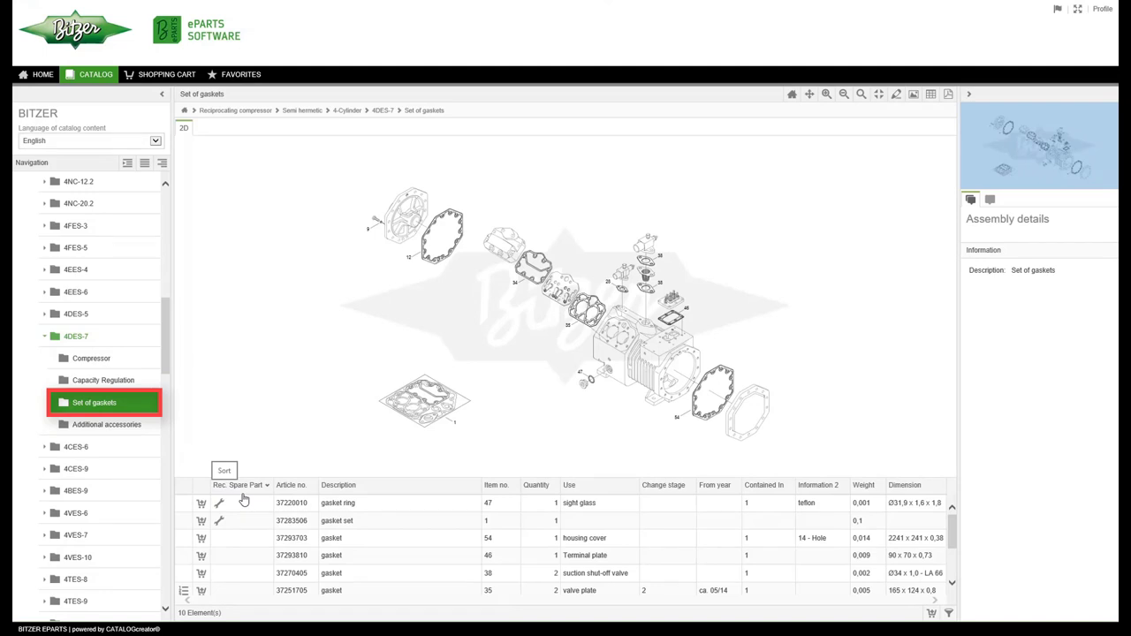
Step: Sort the 10 gasket parts by article number, then description, and finally item number
{"action": "left_click", "coordinate": [308, 488]}
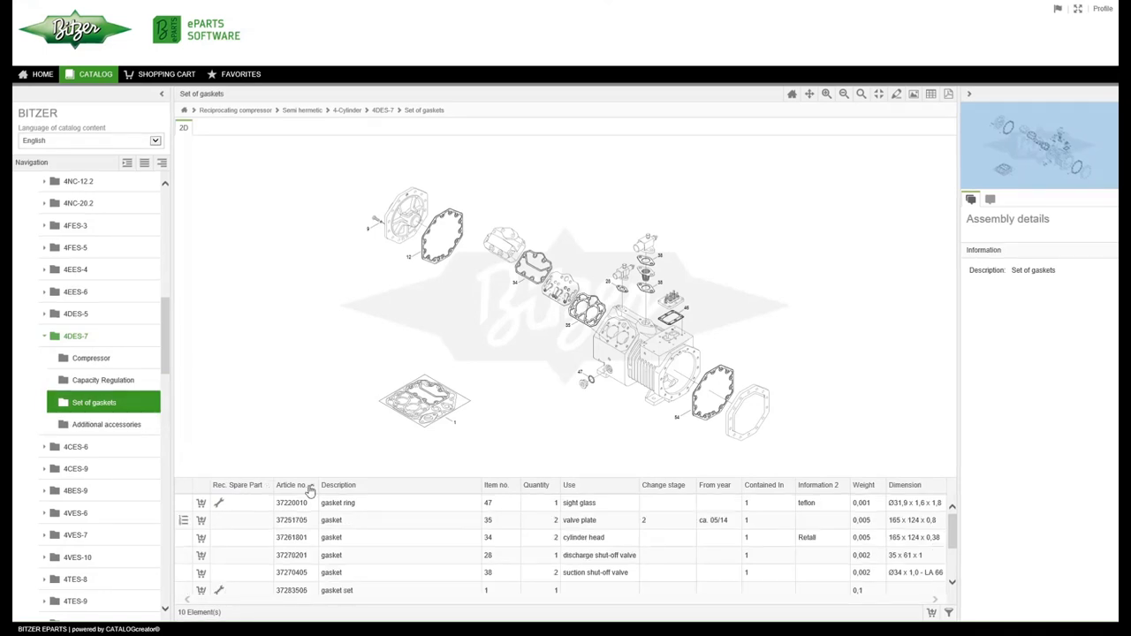
{"action": "left_click", "coordinate": [368, 485]}
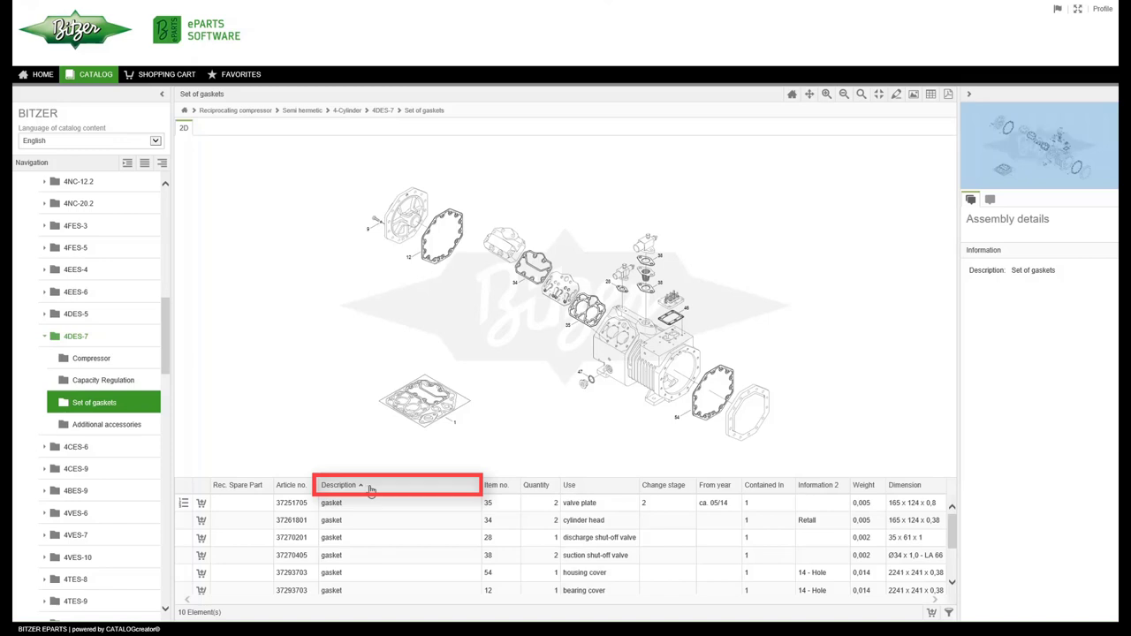
{"action": "left_click", "coordinate": [499, 485]}
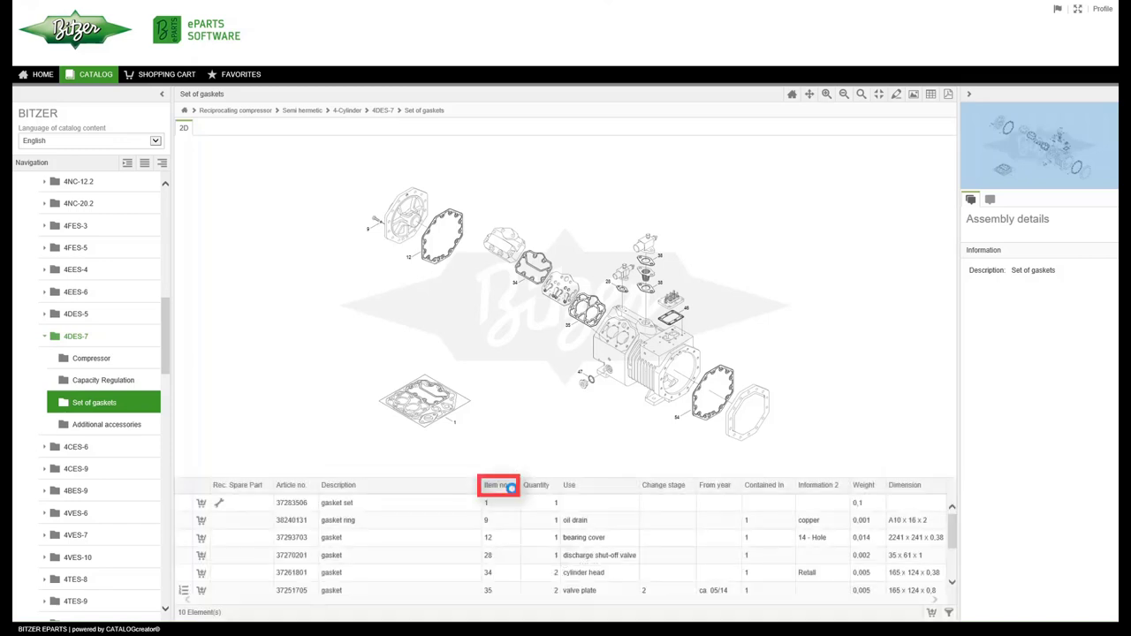
Step: Export the Set of gaskets part list to a PDF and open the downloaded file
{"action": "left_click", "coordinate": [948, 95]}
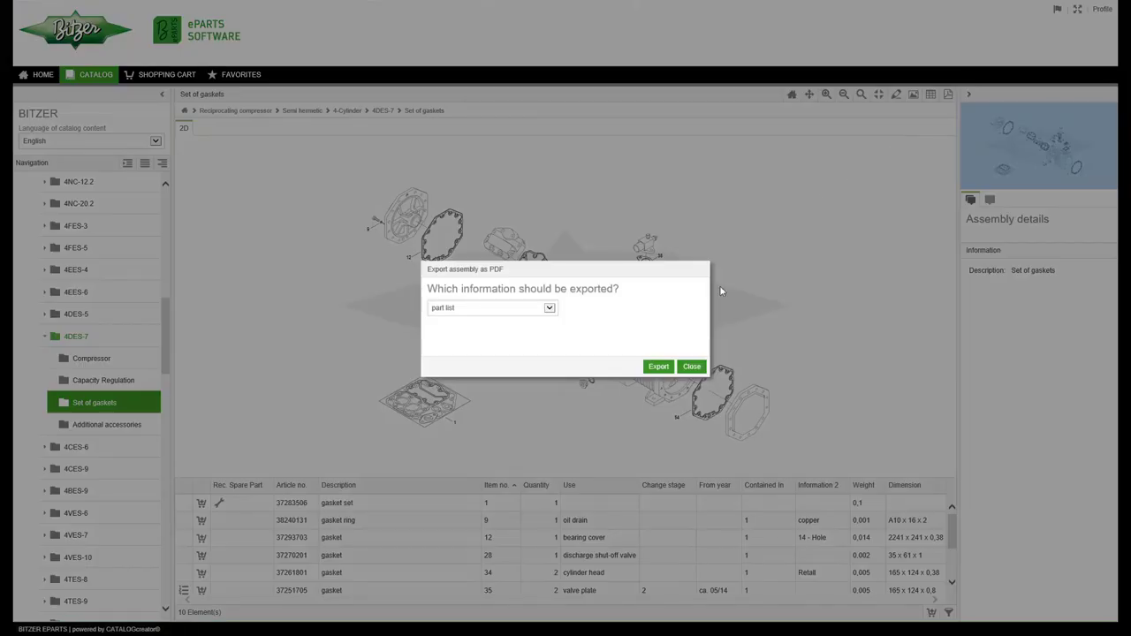
{"action": "left_click", "coordinate": [658, 366]}
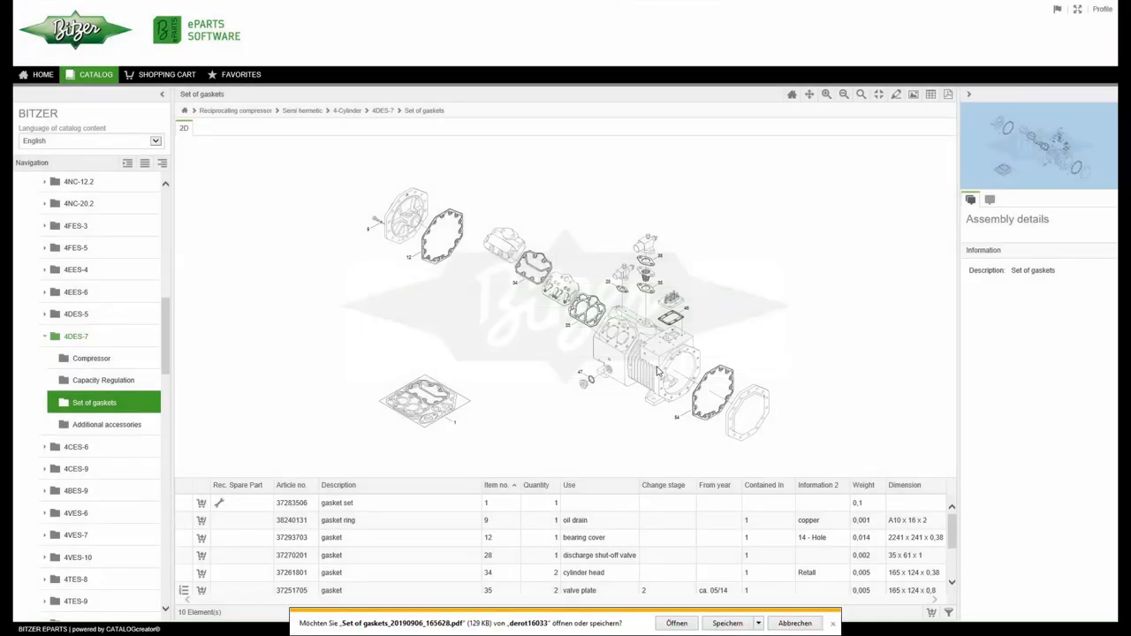
{"action": "left_click", "coordinate": [686, 628]}
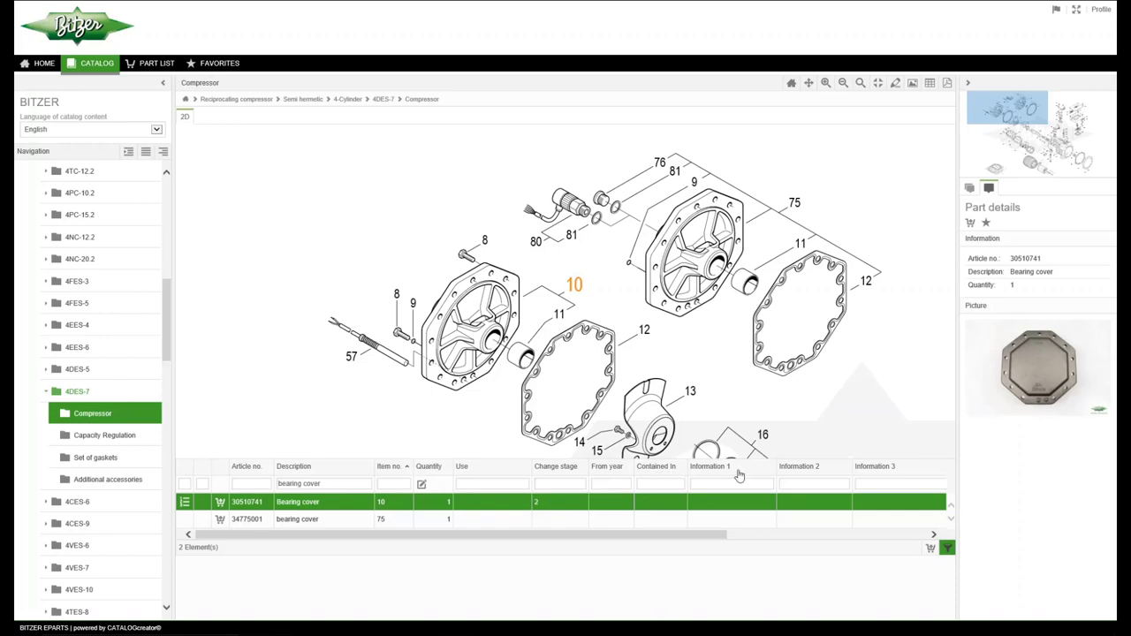
Step: View the photo of Bearing cover 30510741, then add it to the part list and mark it as a favorite
{"action": "left_click_drag", "start_coordinate": [716, 536], "coordinate": [920, 536]}
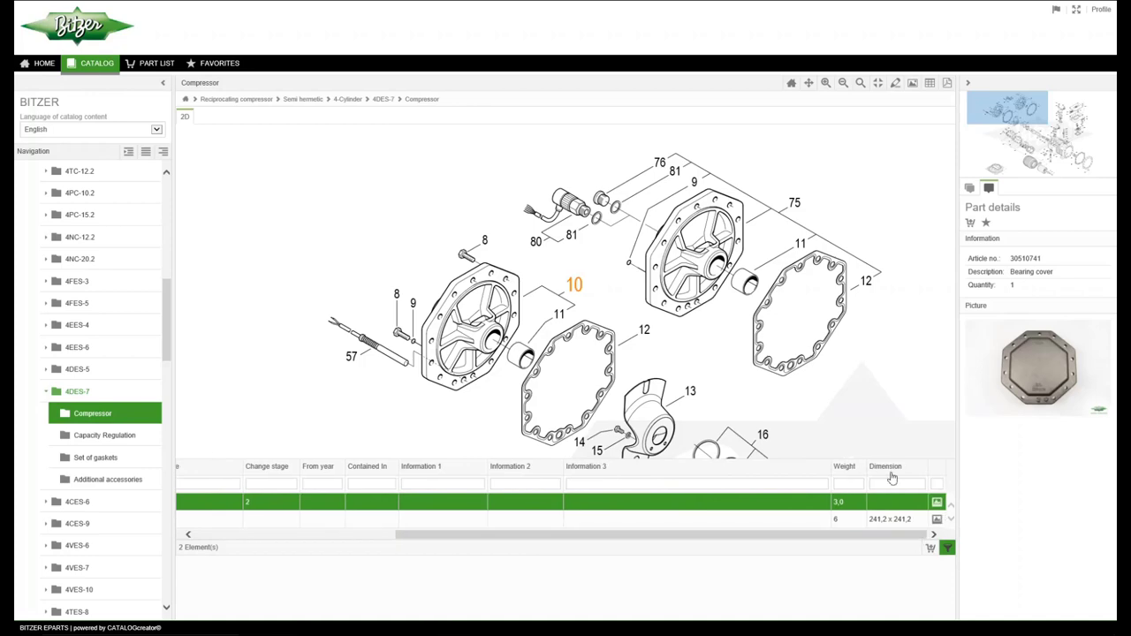
{"action": "left_click", "coordinate": [936, 502]}
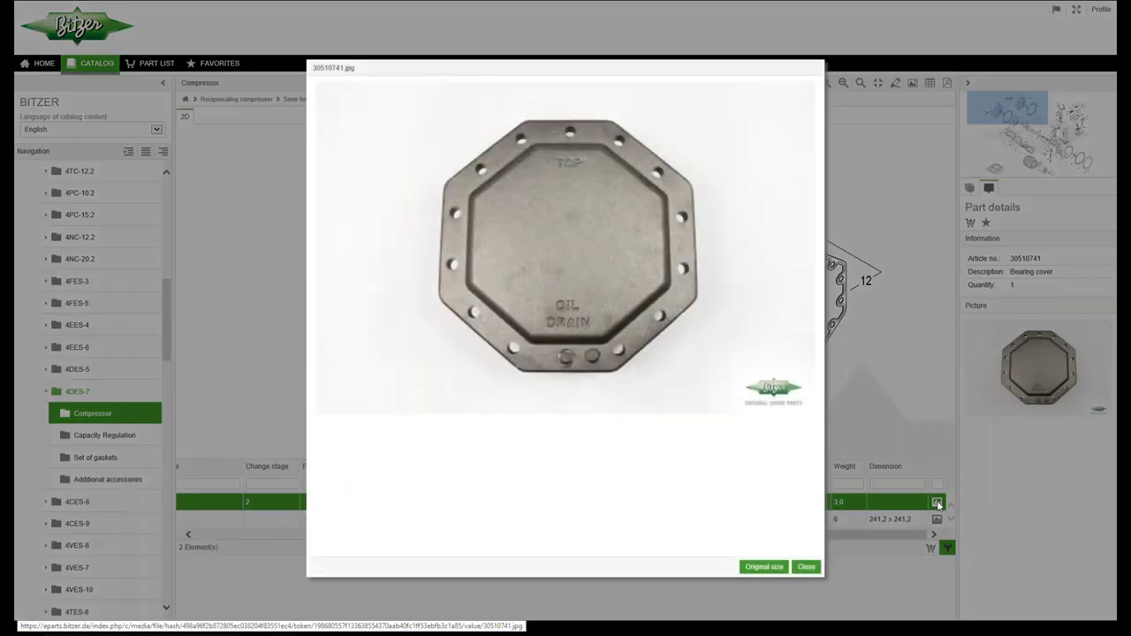
{"action": "left_click", "coordinate": [806, 567]}
{"action": "left_click", "coordinate": [970, 222]}
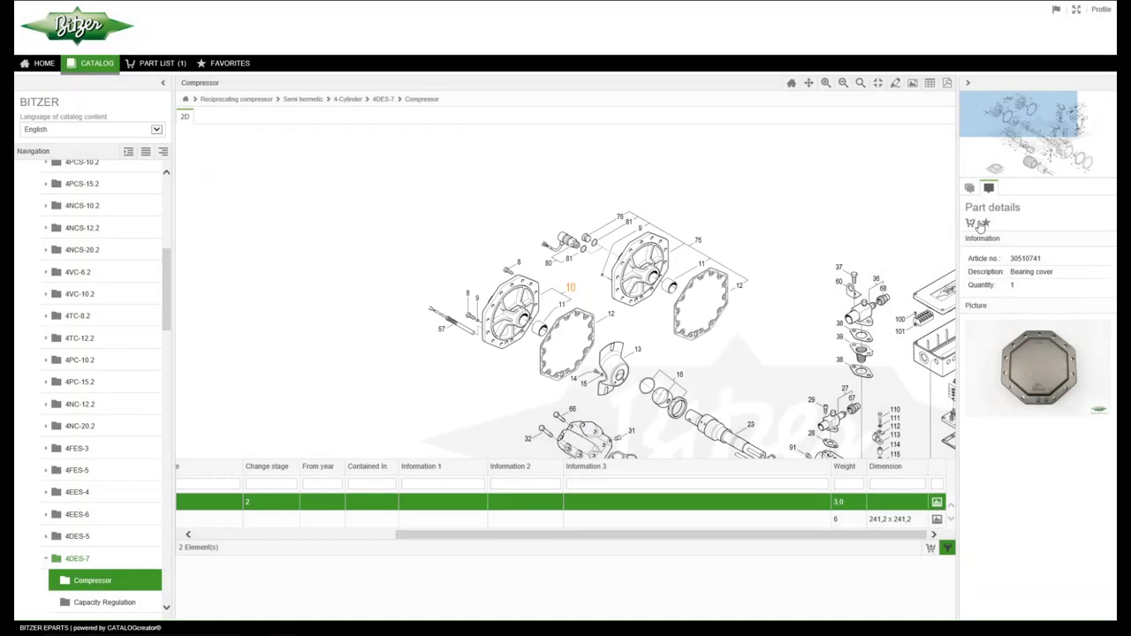
{"action": "left_click", "coordinate": [986, 223]}
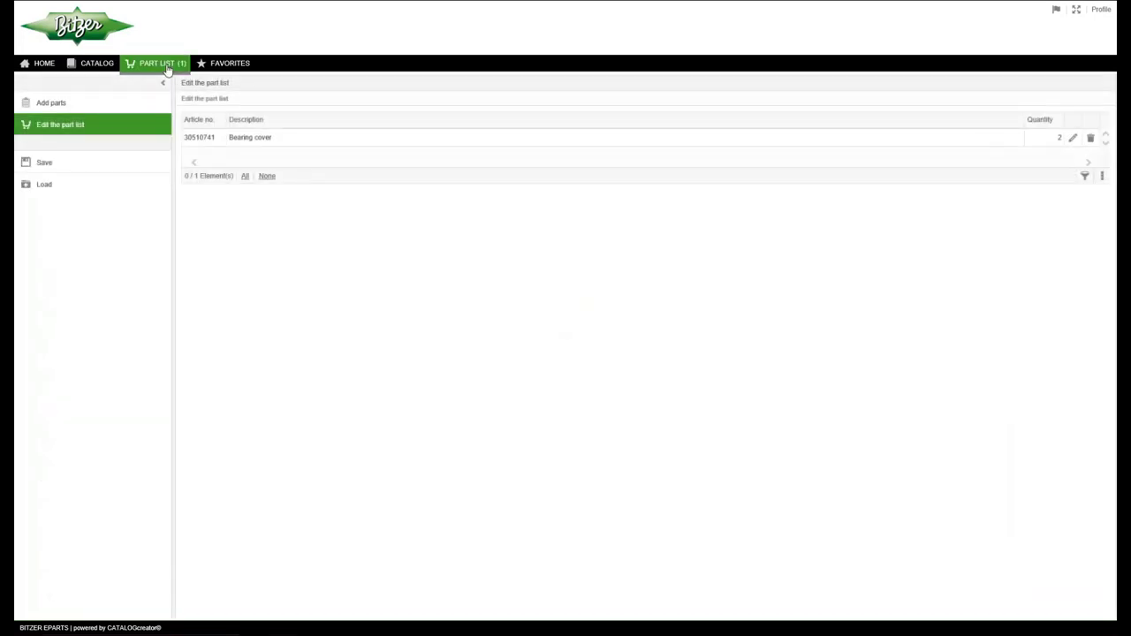
Step: Add thrust washer 38215001 to the part list by its article number through Add parts
{"action": "left_click", "coordinate": [138, 105]}
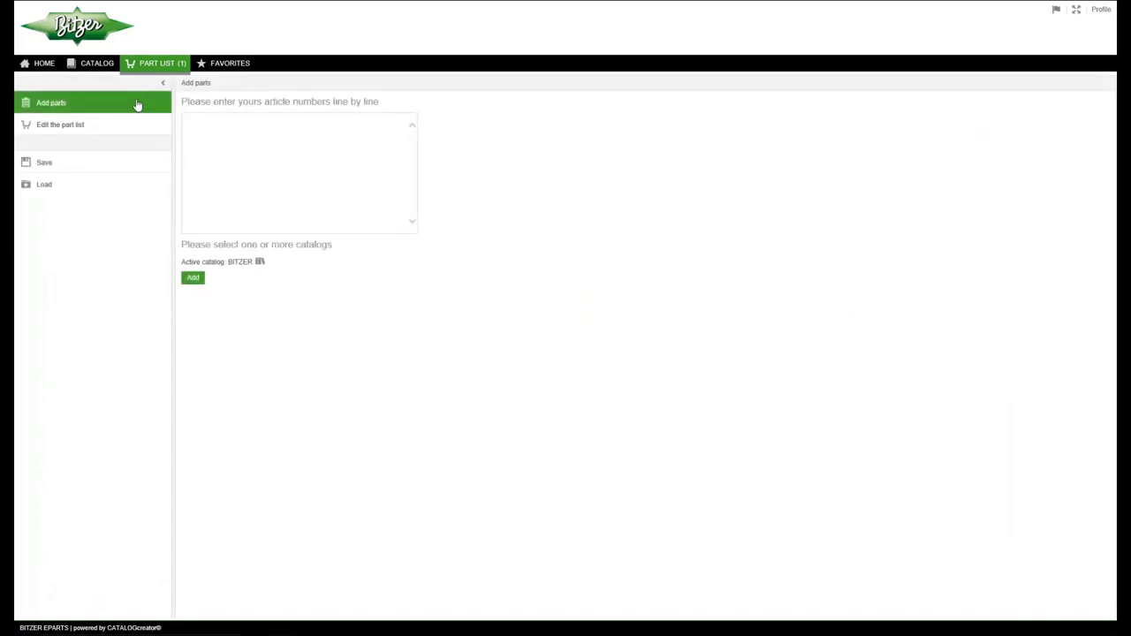
{"action": "left_click", "coordinate": [242, 146]}
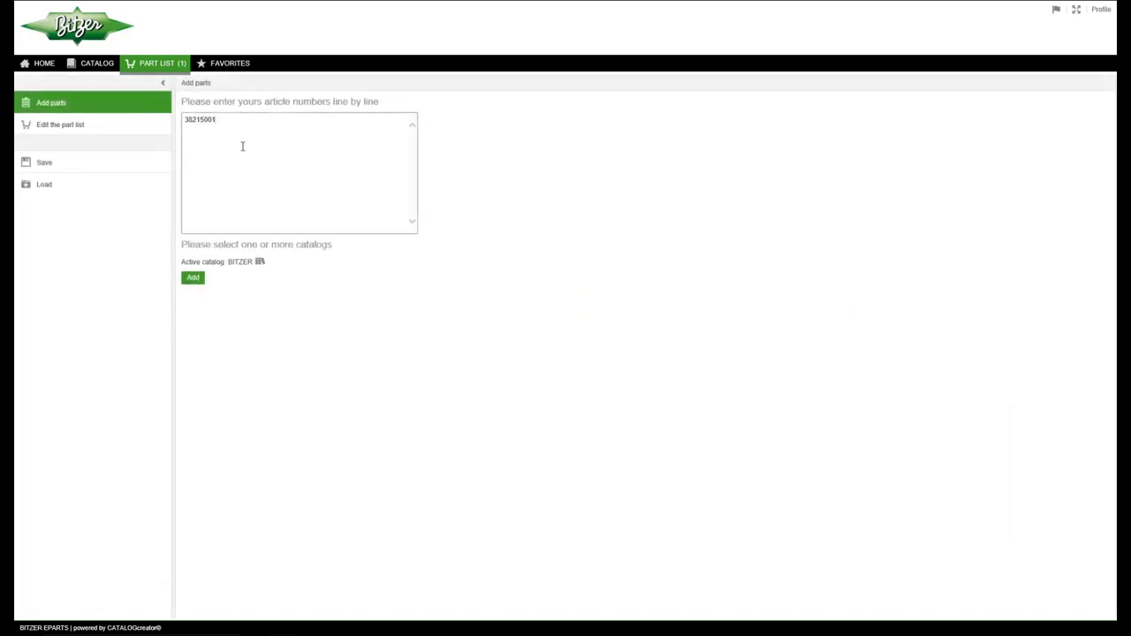
{"action": "left_click", "coordinate": [192, 278]}
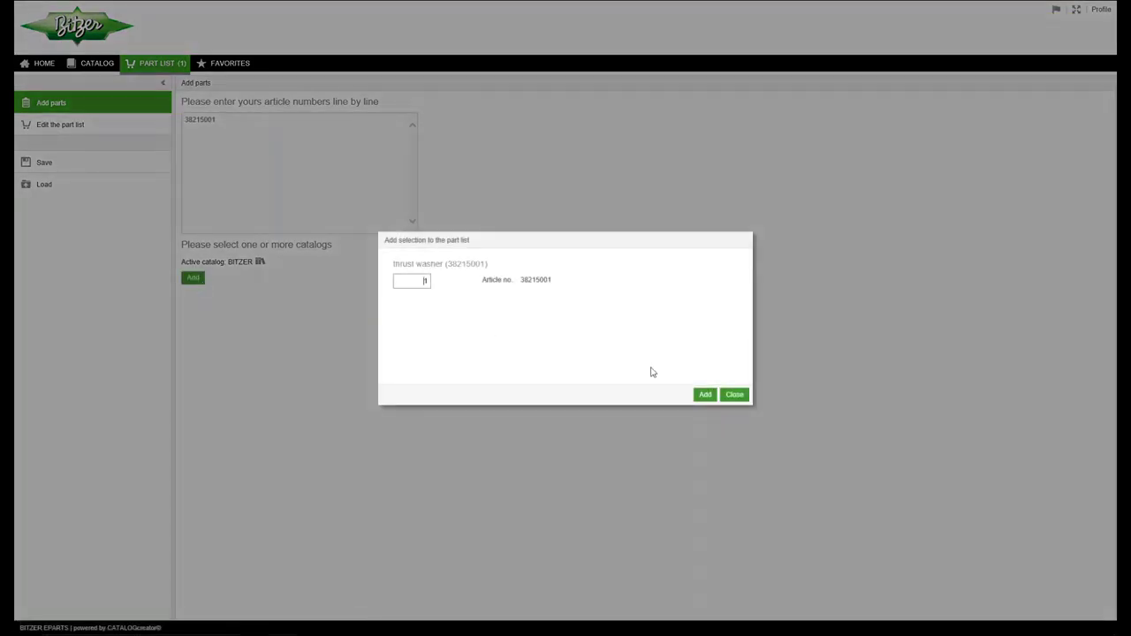
{"action": "left_click", "coordinate": [704, 397]}
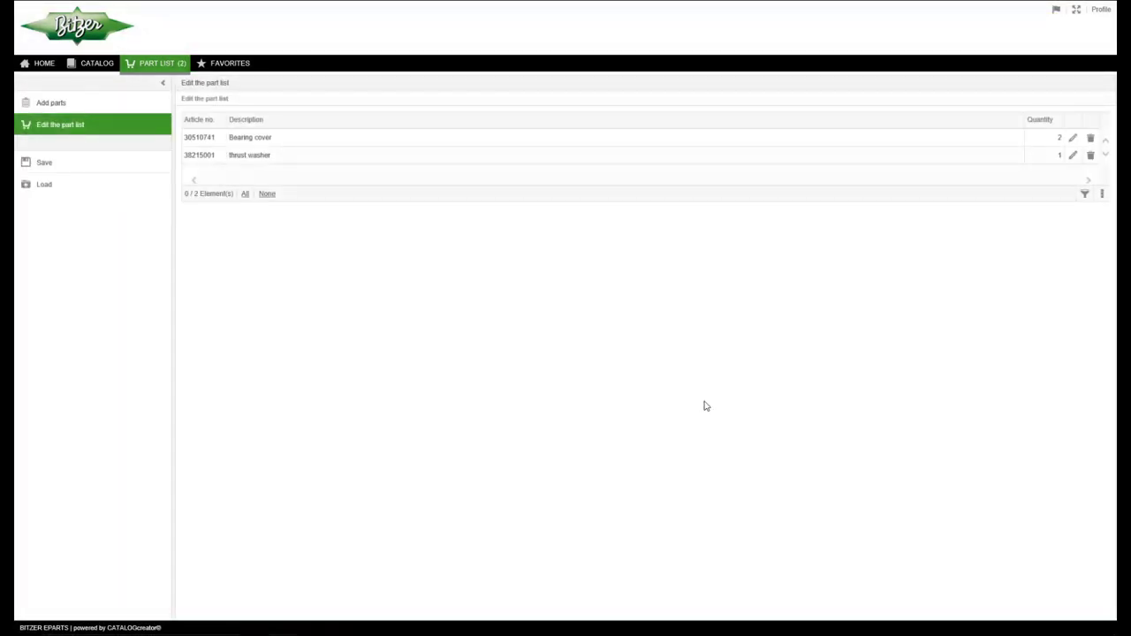